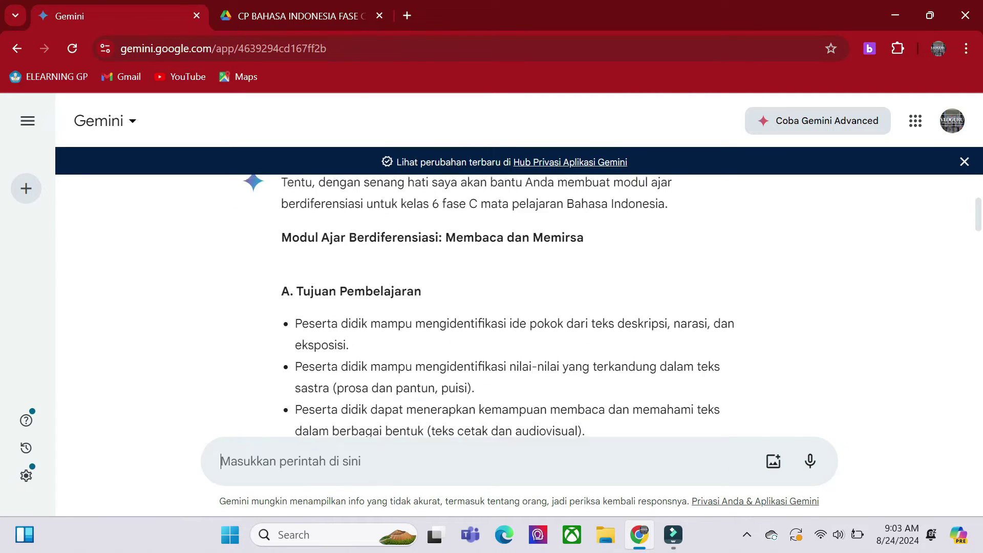
Step: Review the generated Bahasa Indonesia teaching module, including the Media Ajar section for each student level
scroll(486, 279, down, 1)
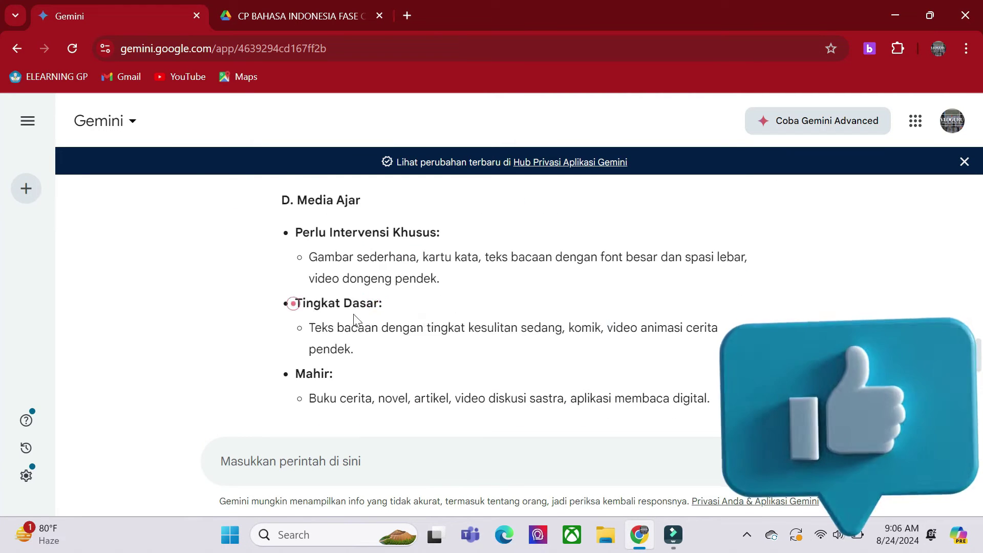
drag(296, 373, 703, 409)
scroll(704, 412, down, 10)
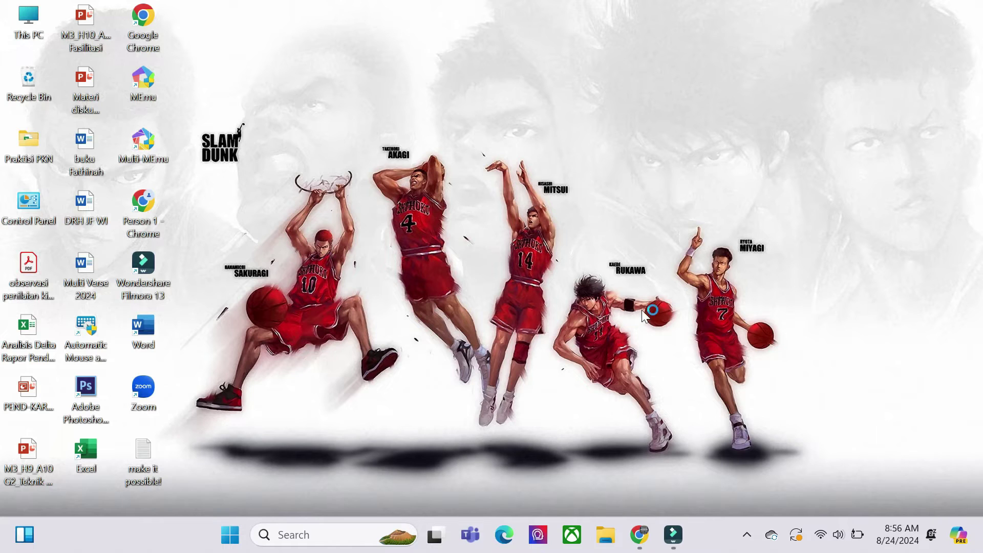
Step: Switch to Gemini in Chrome and begin the prompt with "Anda adalah seorang guru profesional yang ahli dalam membuat modul ajar yang berdiferensiasi."
click(673, 545)
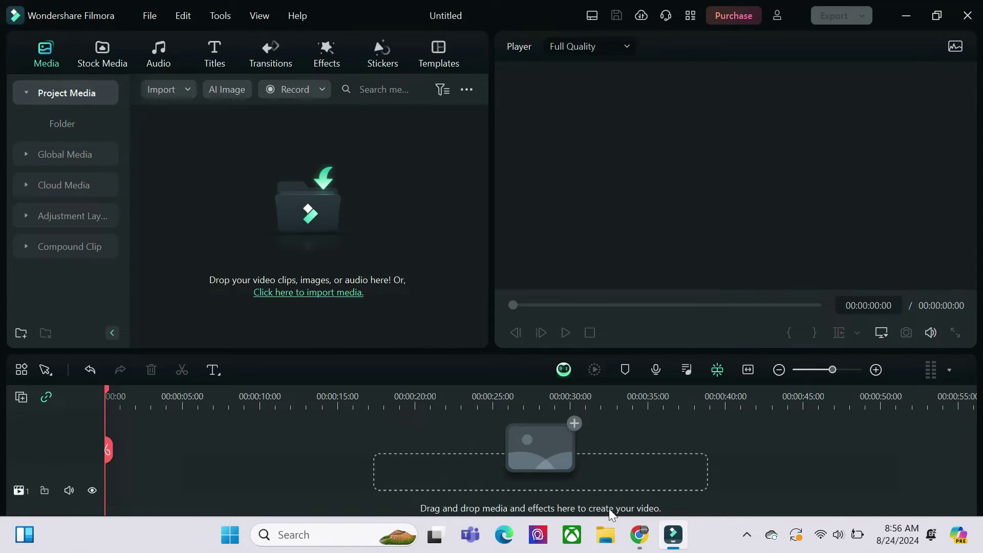
click(640, 536)
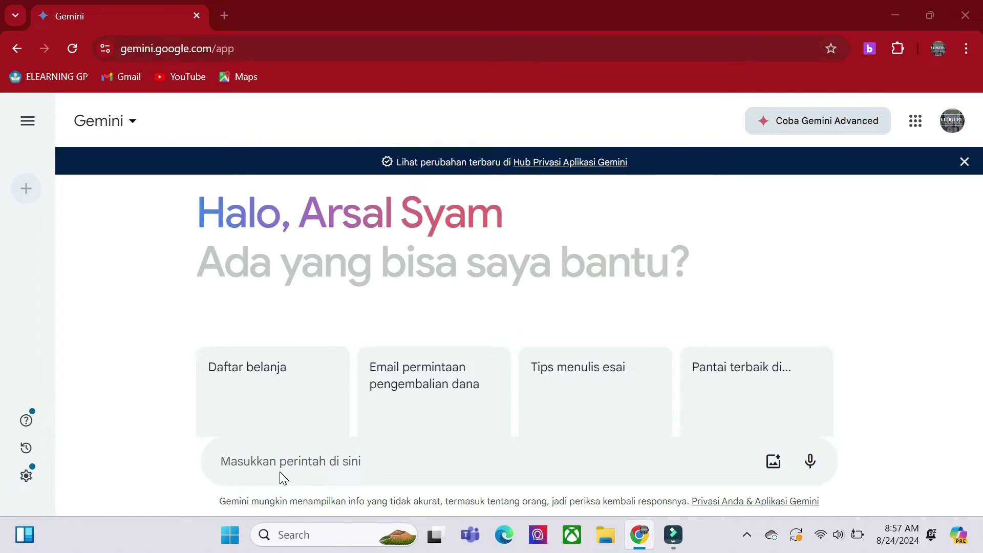
text(A)
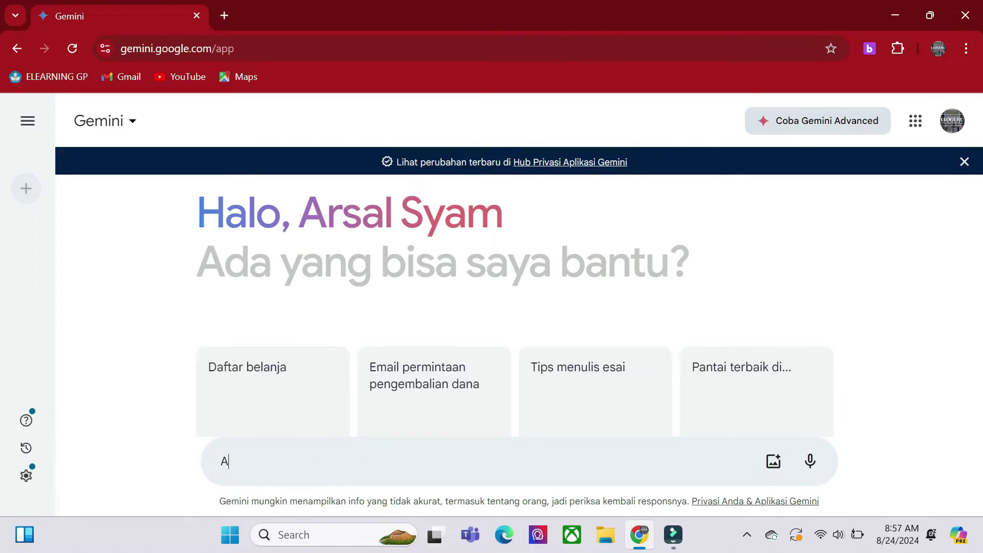
text(nda adalah)
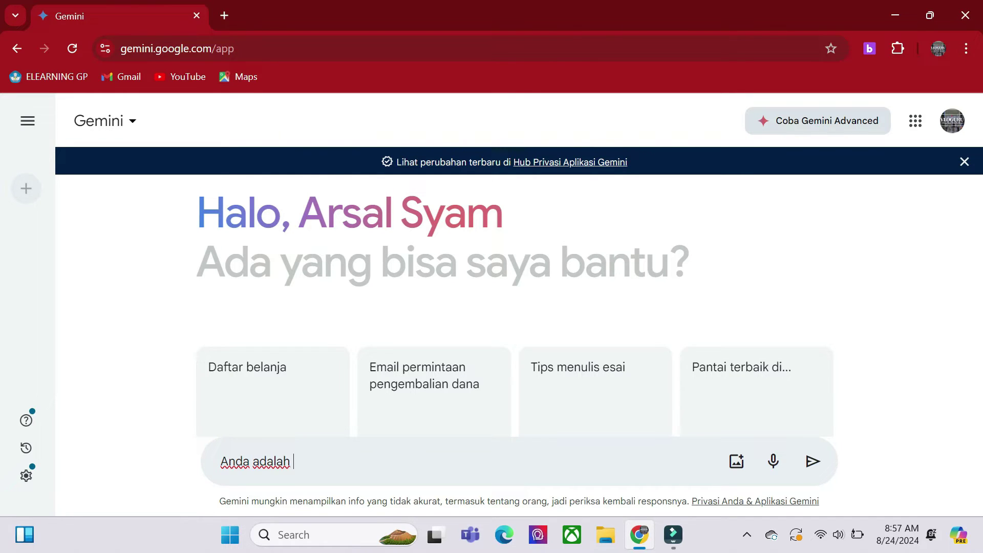
text( seorang guru profesional yang ahli dalam membuat modul)
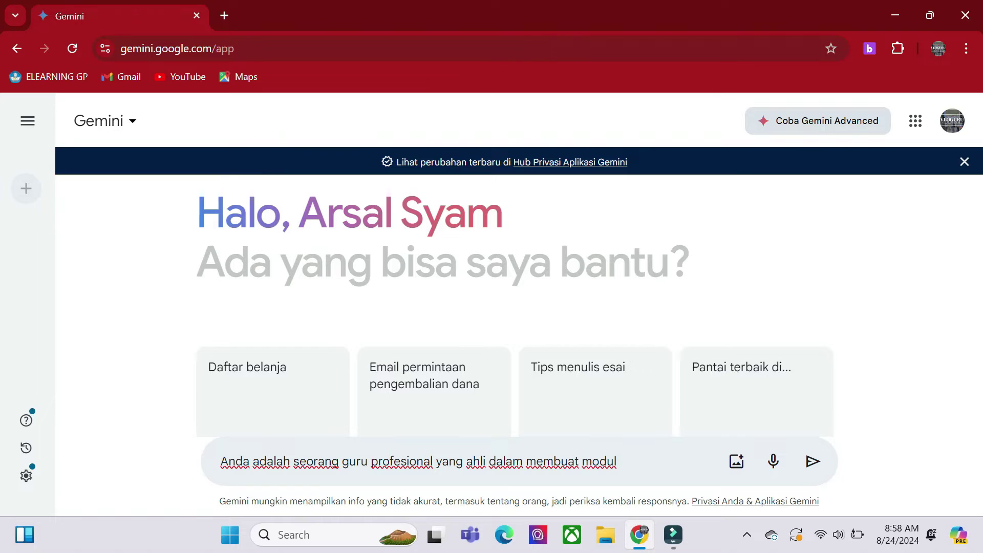
text( ajar yang berdife)
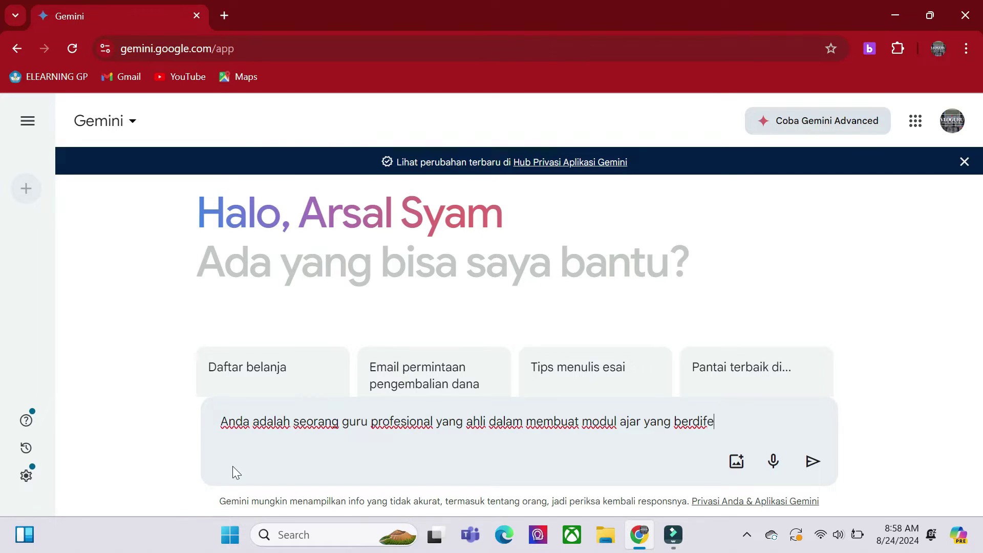
text(rensiasi)
text(.)
Step: Continue the prompt with a second sentence beginning "Saya adalah seorang guru yang ingin dibuatkan"
text( Saya adalah seor)
text(ang guru ya)
text(ng ingin )
text(dibuatka)
text(n)
text( m)
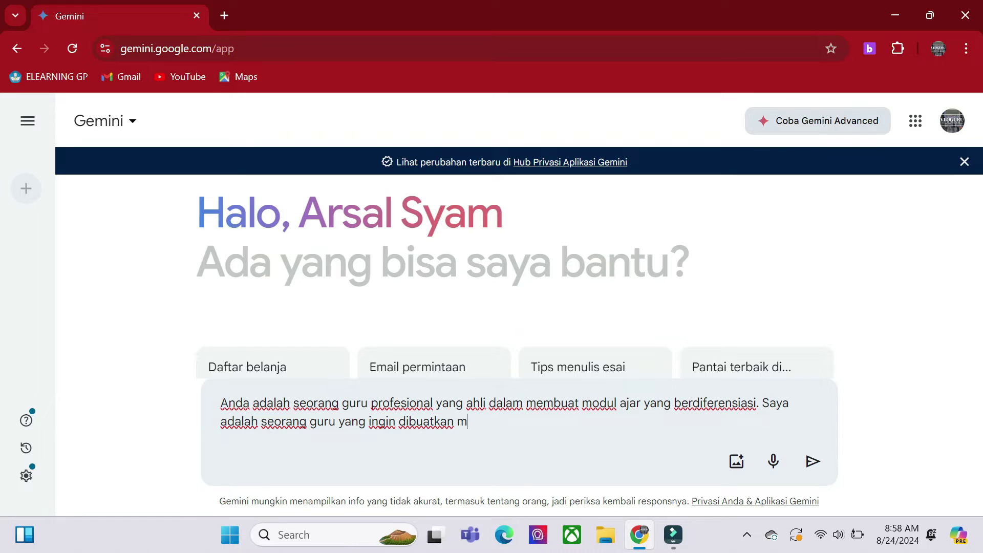
Step: Specify the requested material in the prompt as "modul ajar kelas 6 fase C mata pelajaran bahasa indonesia"
text(odul ajar kel)
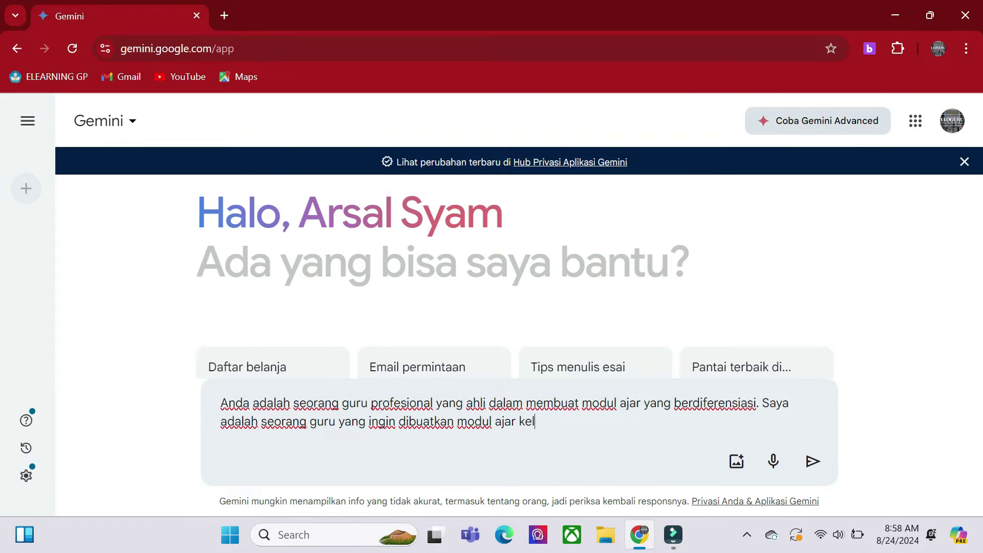
text(as 6 fase C matap)
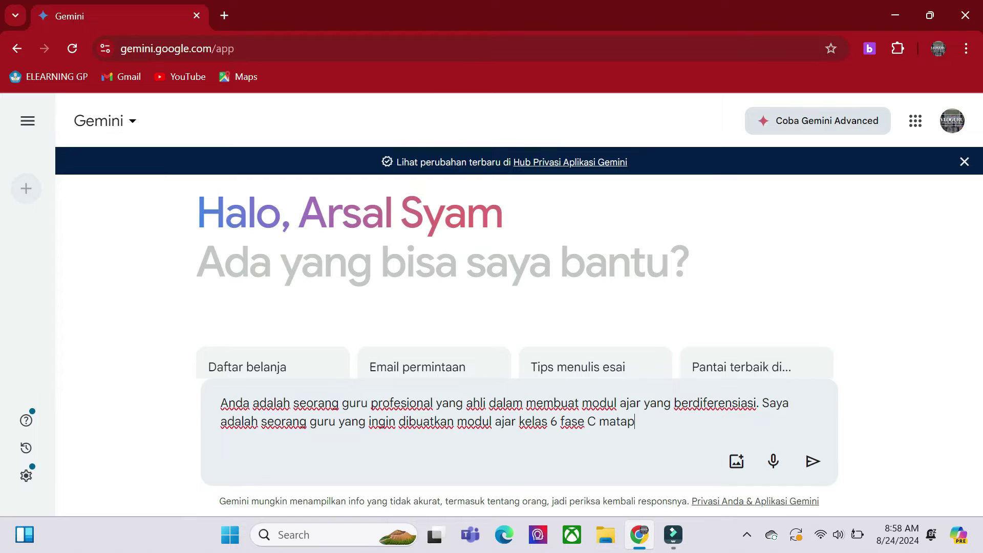
text(elajar)
key(Left)
key(Left)
key(End)
text(an)
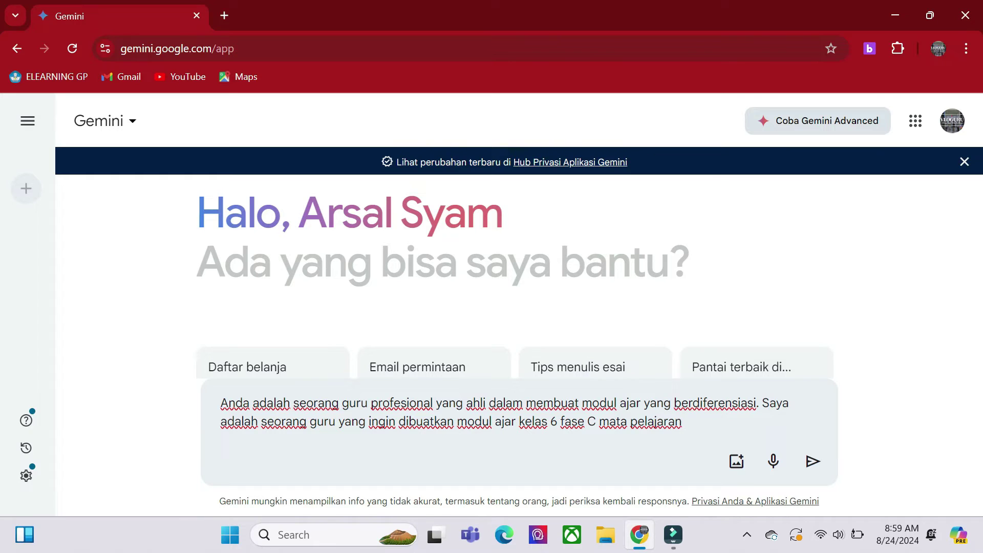
text( bahasa indonesia)
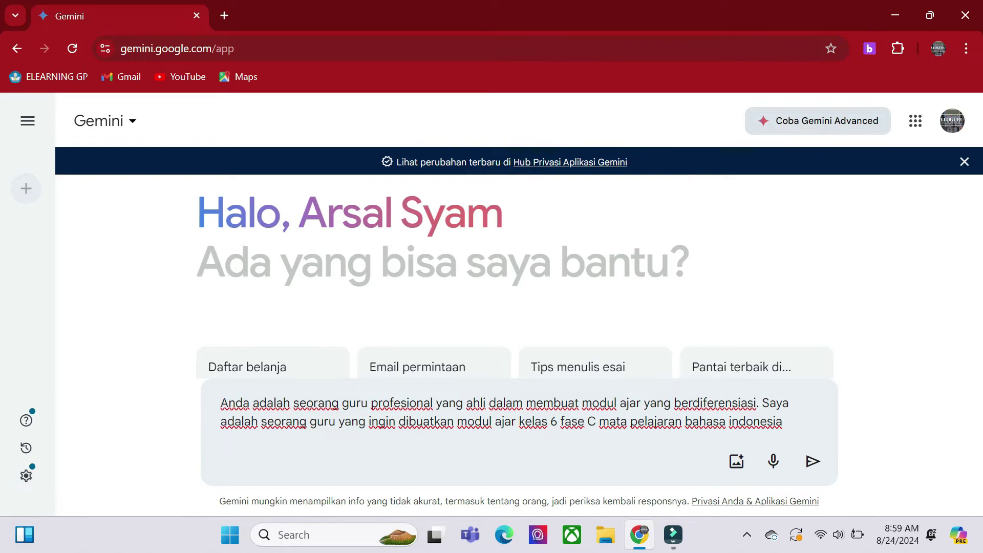
Step: Search Google in a new tab for the CP bahasa indonesia kelas 6 fase c semester 1
click(226, 13)
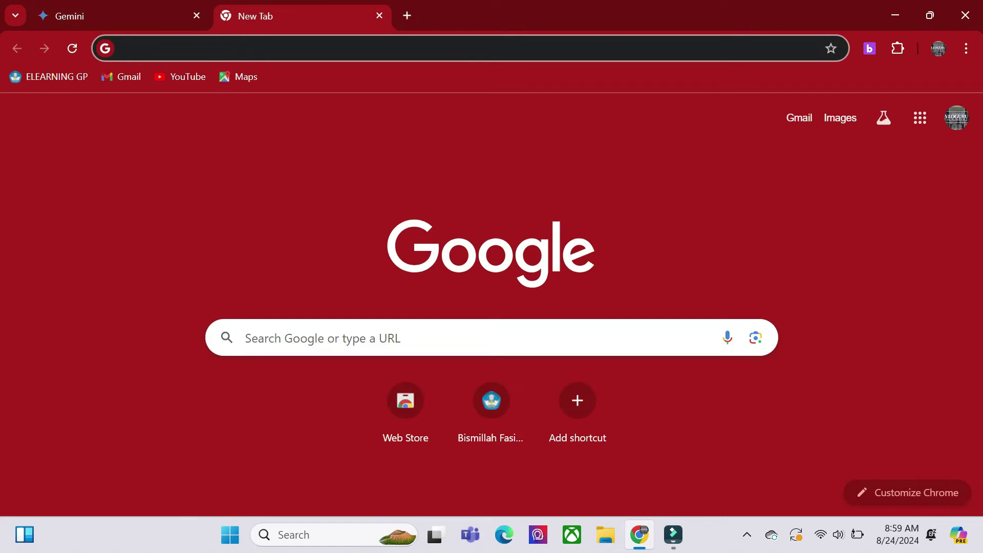
click(215, 40)
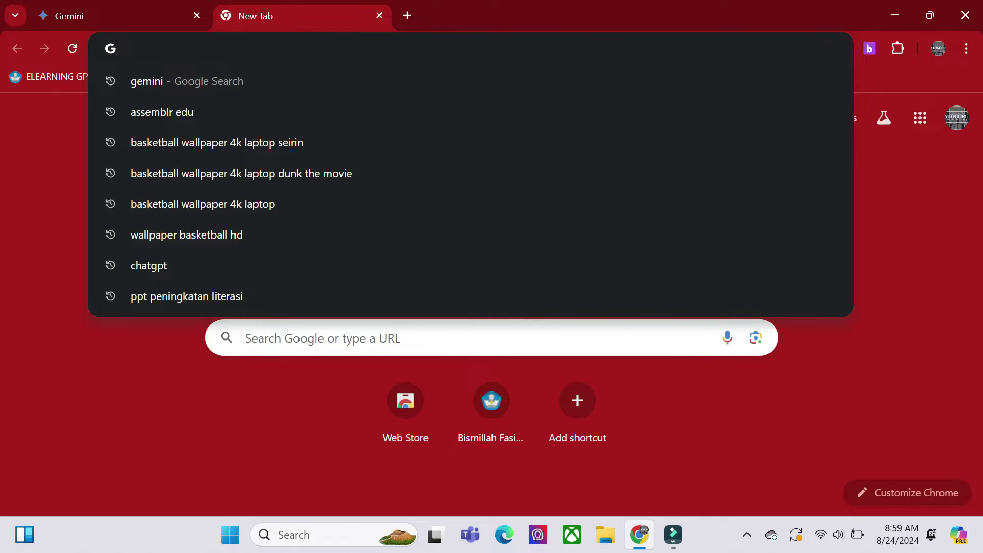
text(baha)
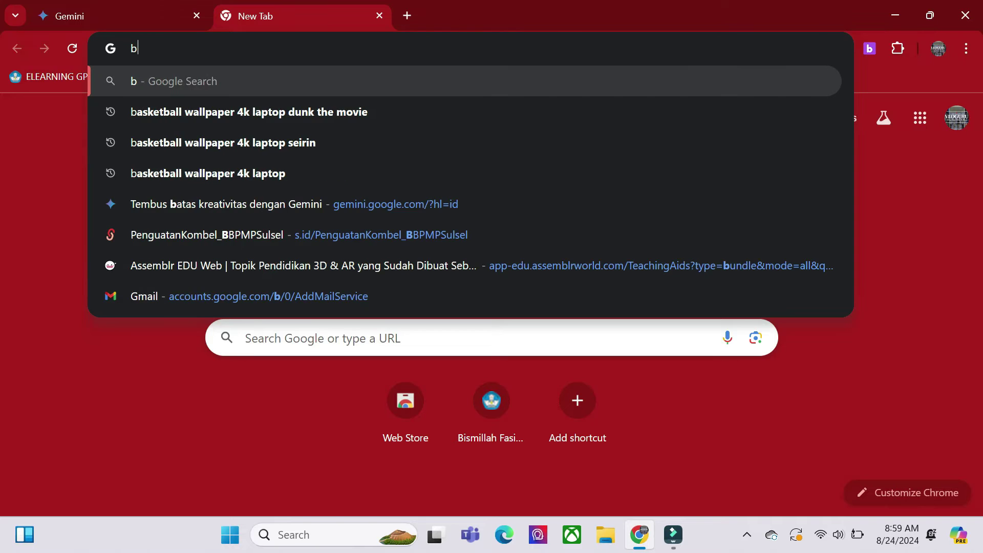
key(BackSpace)
key(BackSpace)
key(BackSpace)
key(BackSpace)
text(CP)
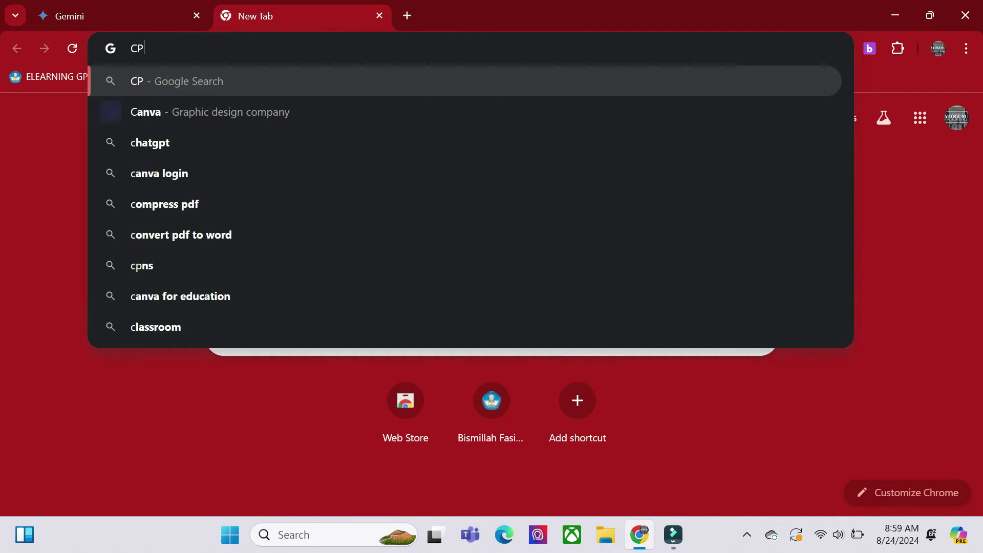
text( bahasa i)
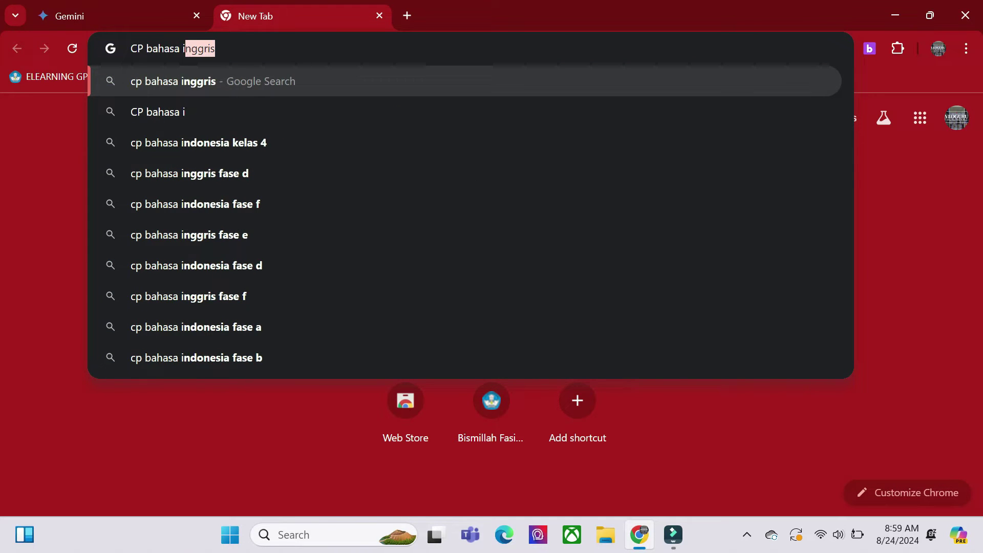
text(ndoensia kelas 6 fa)
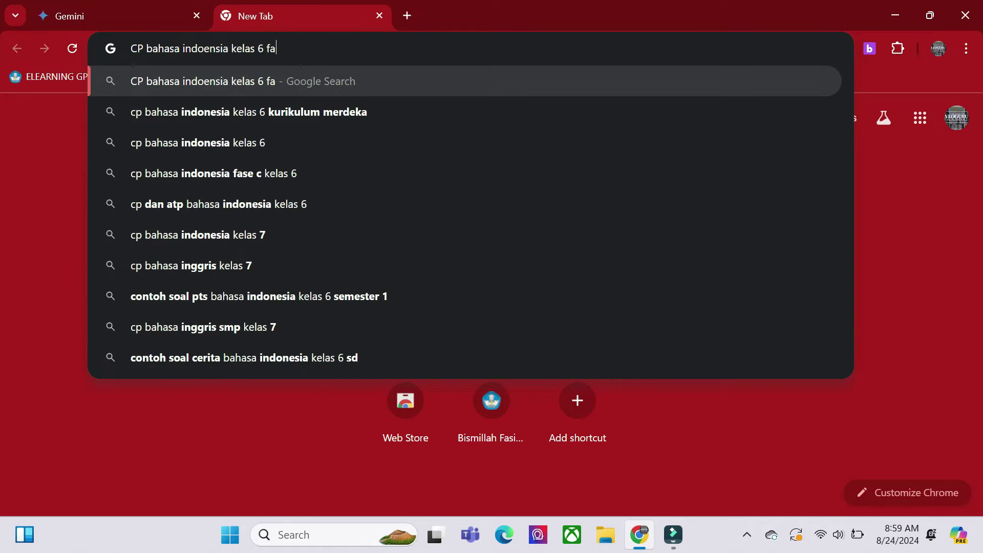
text(se c semester)
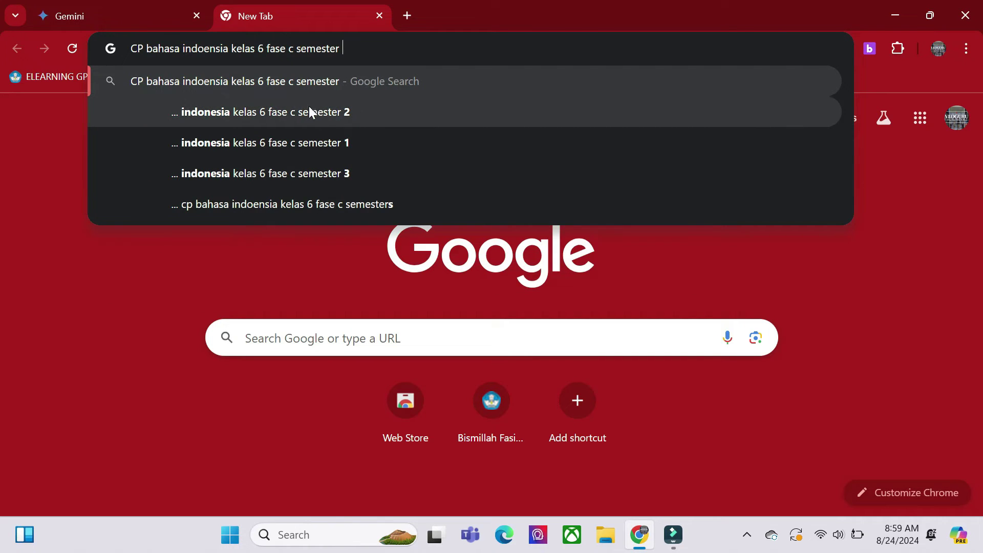
click(309, 142)
Step: Open the CP IKM B Indonesia Fase C document from the datadikdasmen.com page and find the "Membaca Dan Memirsa" element in its outcomes table
click(379, 259)
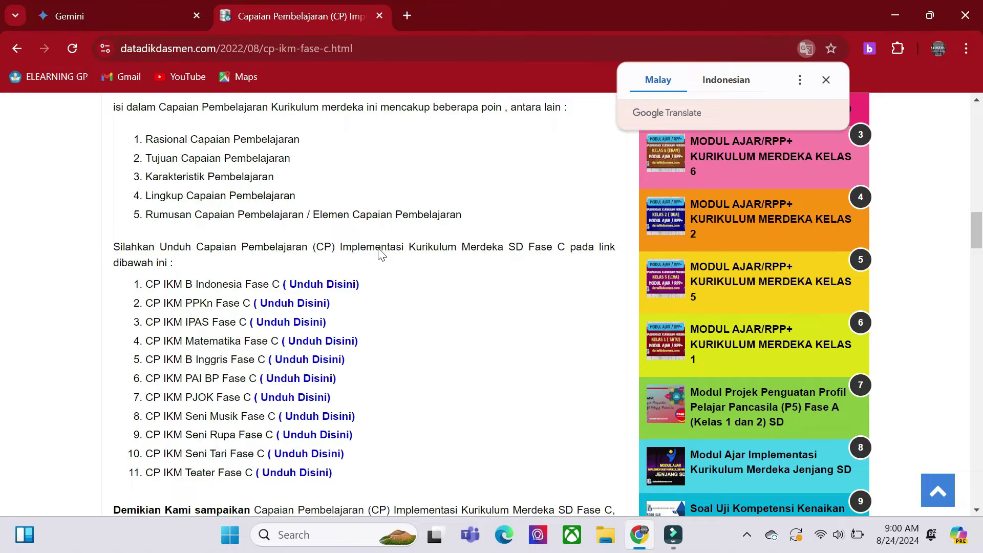
click(328, 286)
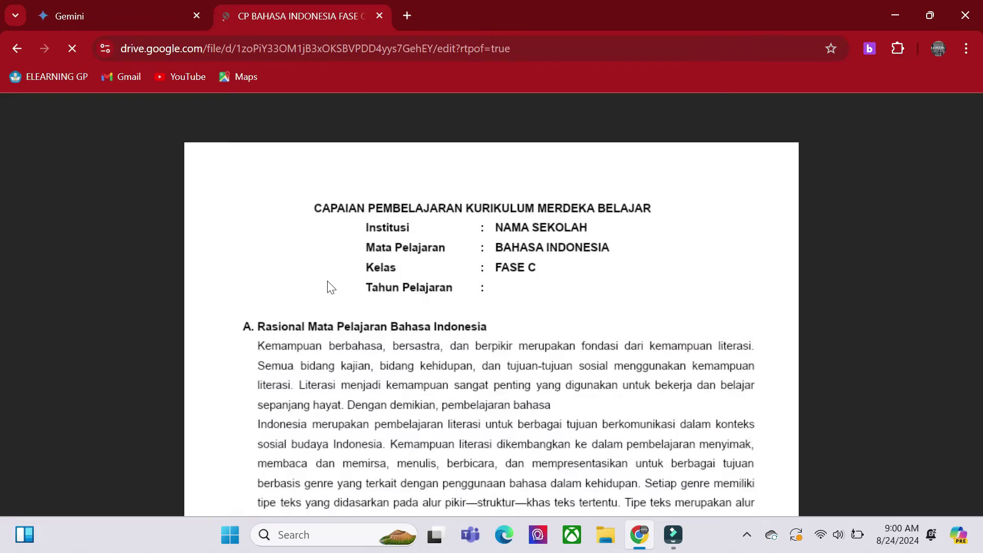
scroll(631, 369, down, 15)
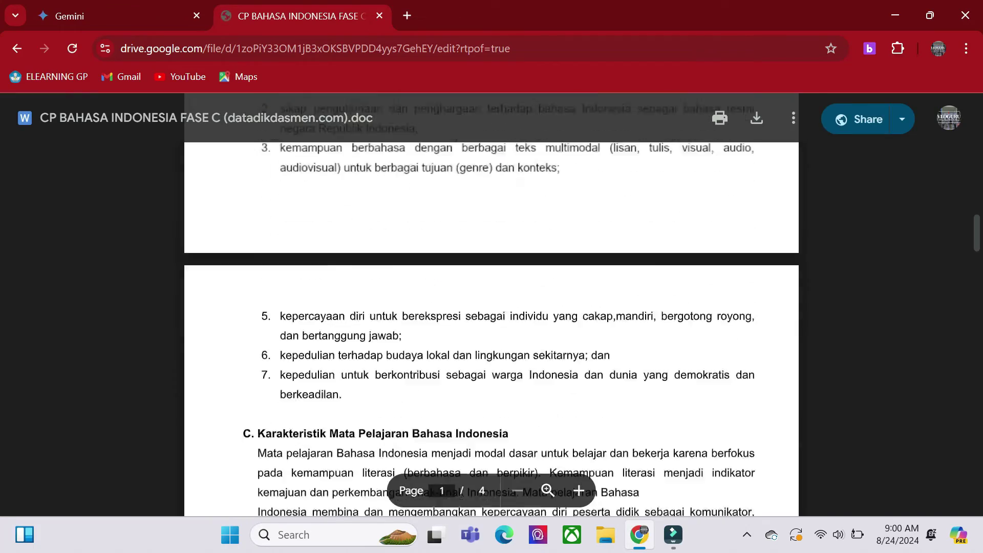
scroll(632, 369, down, 15)
scroll(492, 307, up, 2)
scroll(492, 307, down, 1)
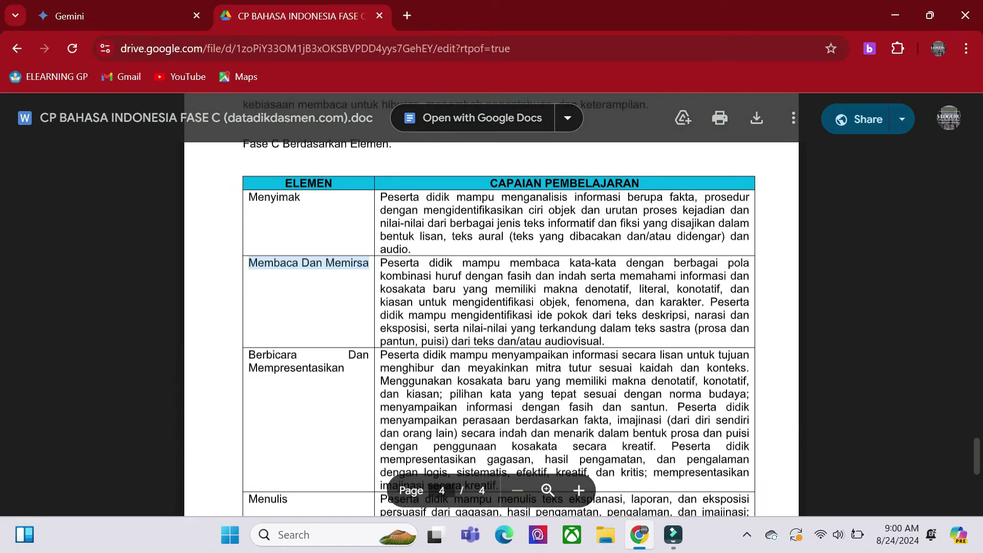
Step: Extend the Gemini prompt with "pada elemen Membaca Dan Memirsa"
click(168, 26)
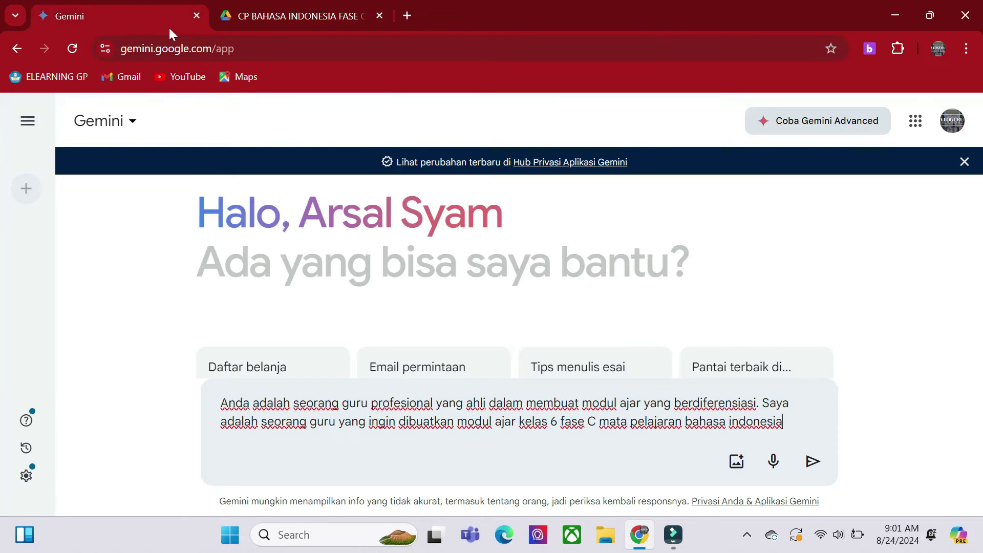
text(pada elemen)
text(Membaca Dan Memirsa)
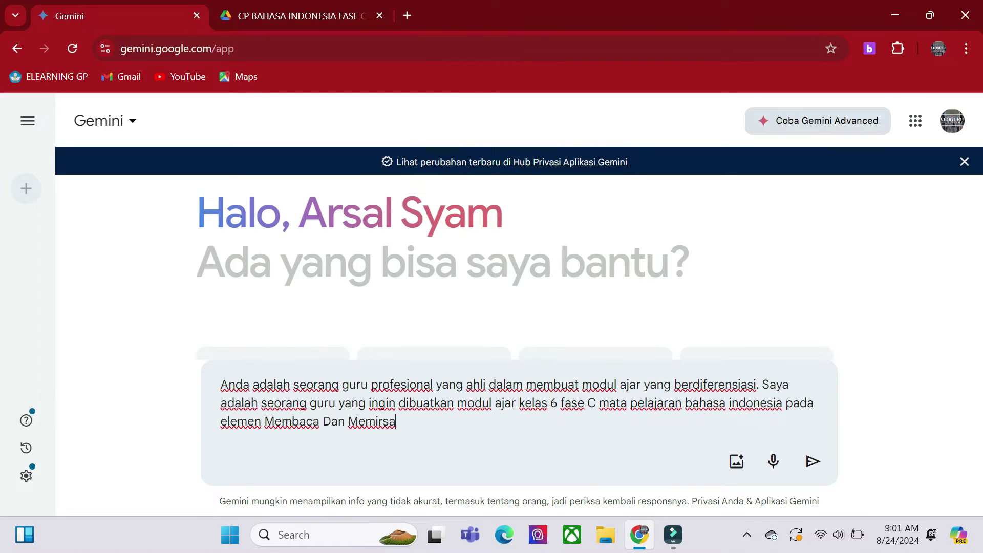
Step: Add "dengan capain pembelajaran adalah" to the prompt, followed by the document's Membaca Dan Memirsa outcome sentence beginning "Peserta didik mampu mengidentifikasi ide pokok"
click(298, 16)
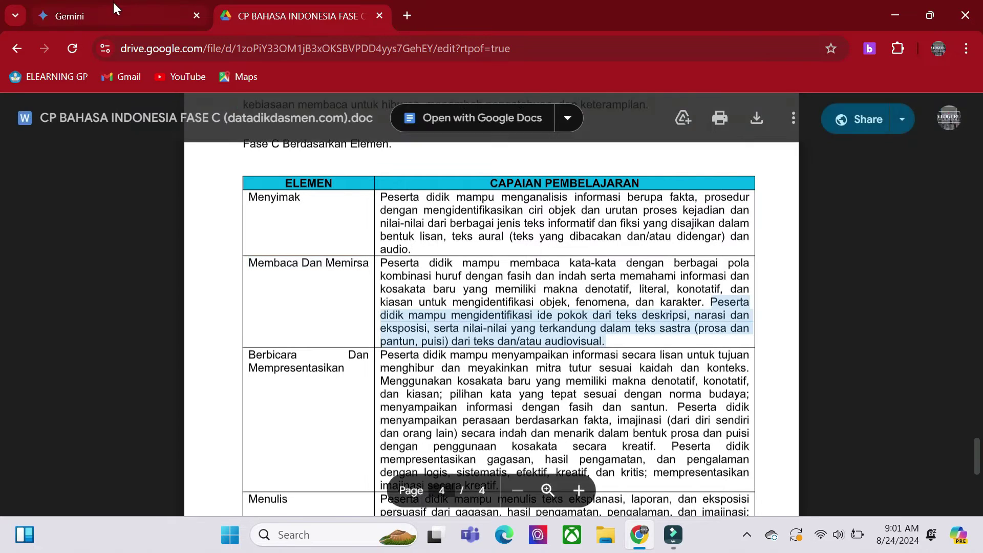
click(114, 7)
click(380, 384)
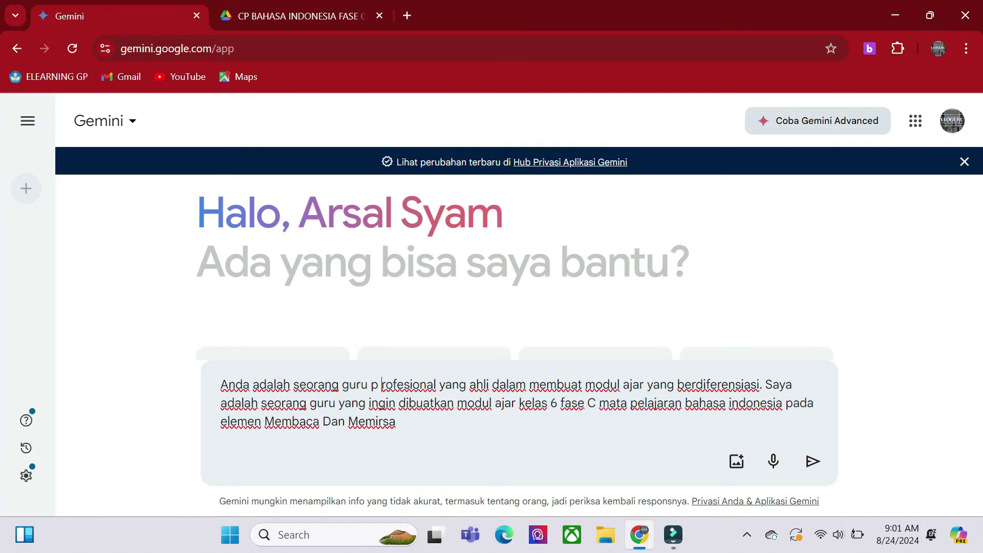
click(321, 6)
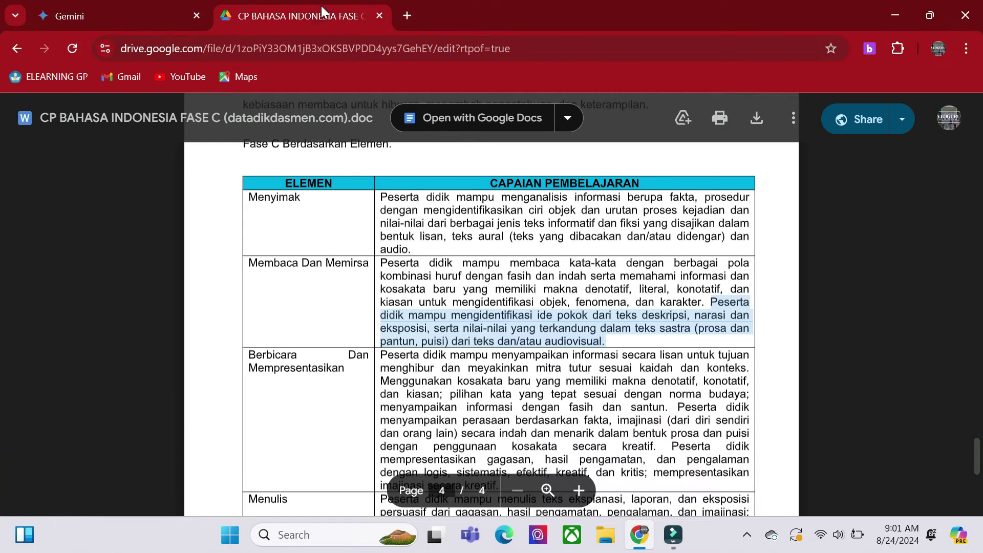
click(113, 6)
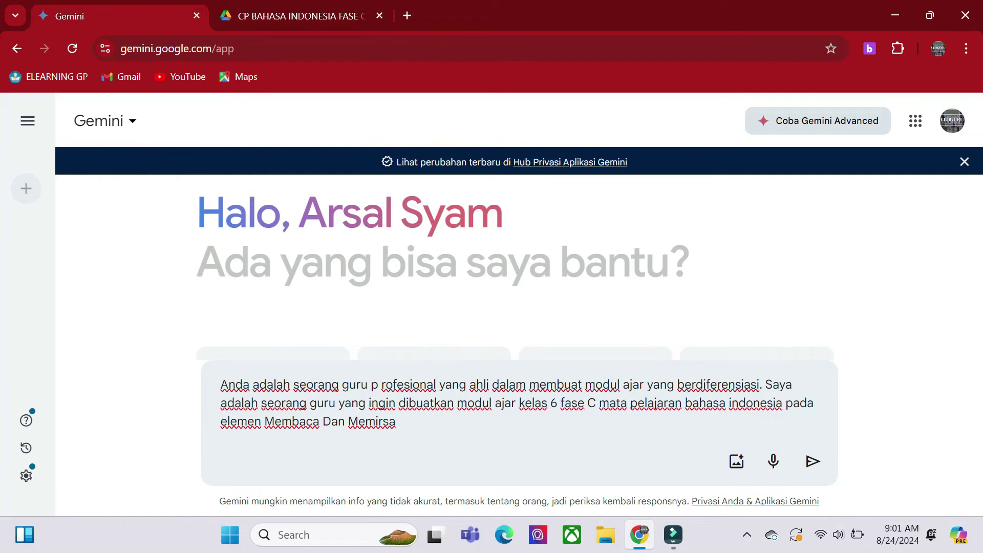
text(dengan capain )
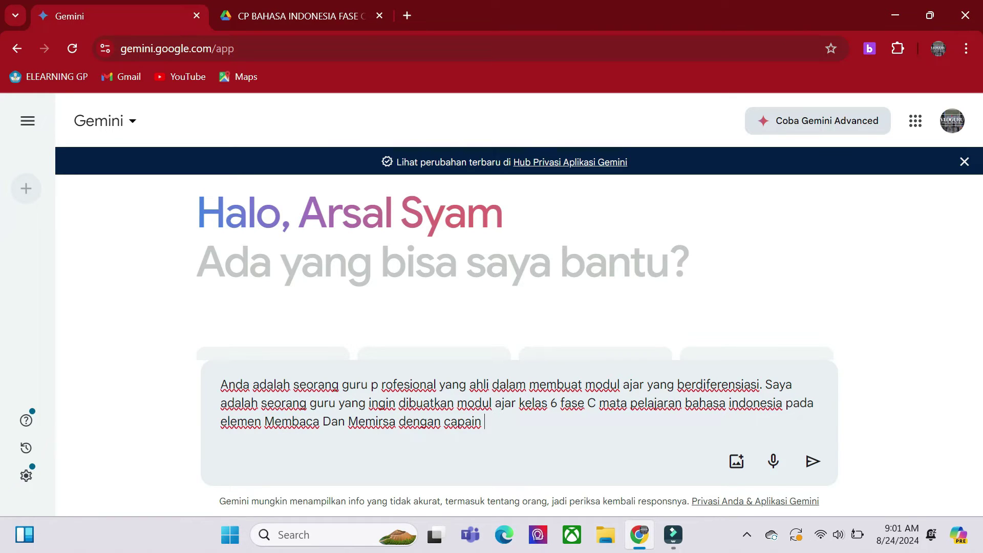
text(pembelajaran adalah)
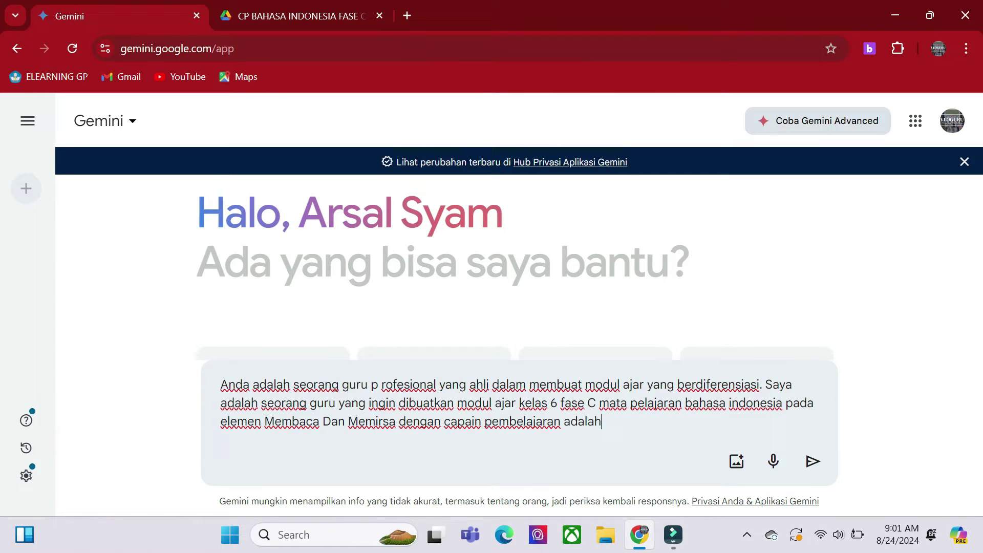
text(Peserta didik mampu mengidentifikasi ide pokok dari teks deskripsi, narasi dan eksposisi, serta nilai-nilai yang terkandung dalam teks sastra (prosa dan pantun, puisi) dari teks dan/atau audiovisual.)
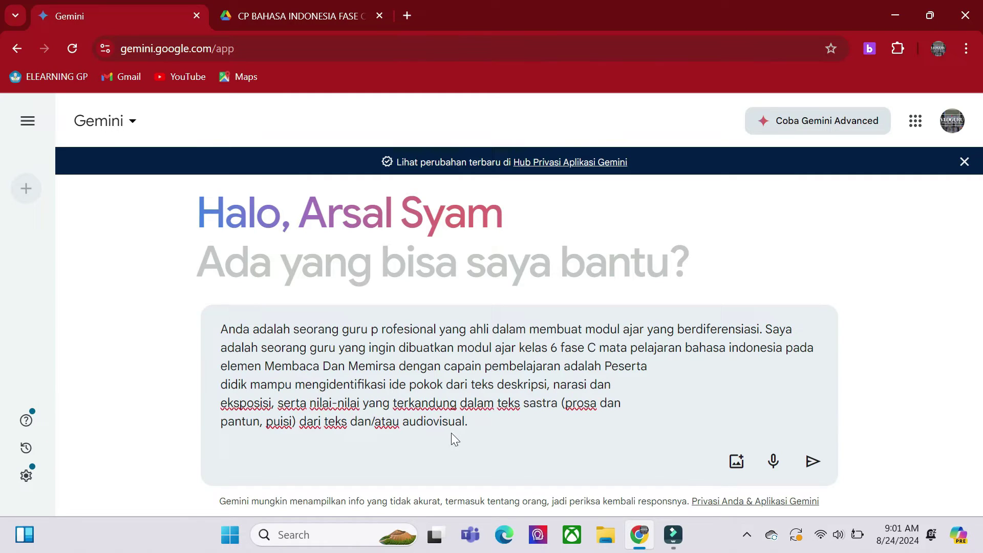
Step: Continue the prompt with the request "Buatkan modul ajar berdiferensiasi sesuia dengan tiga jenjang kemampuan siswa"
text(Buatk)
key(BackSpace)
key(BackSpace)
key(BackSpace)
key(BackSpace)
text(a)
key(BackSpace)
text(uat)
text(kan modul)
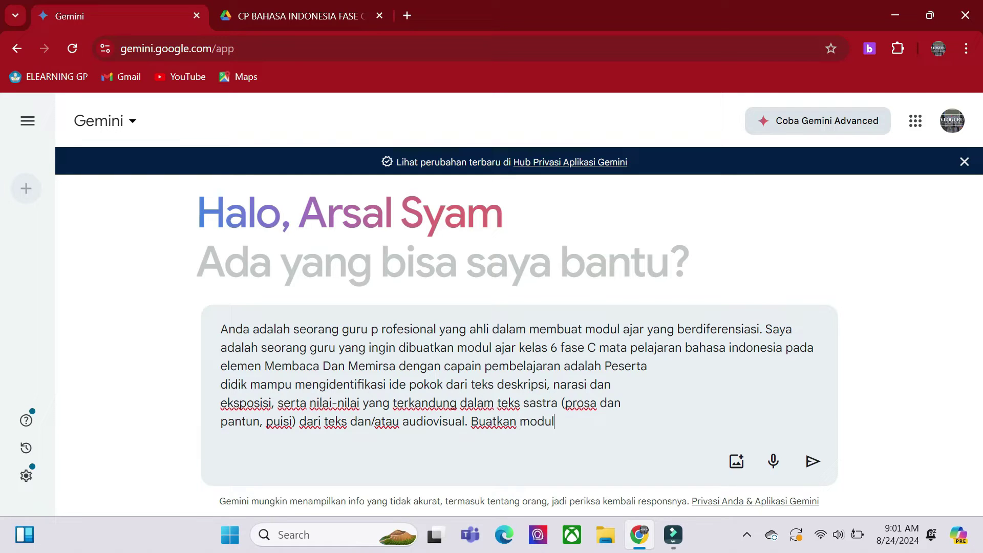
text( ajar berdifer)
text(s)
text(nsia)
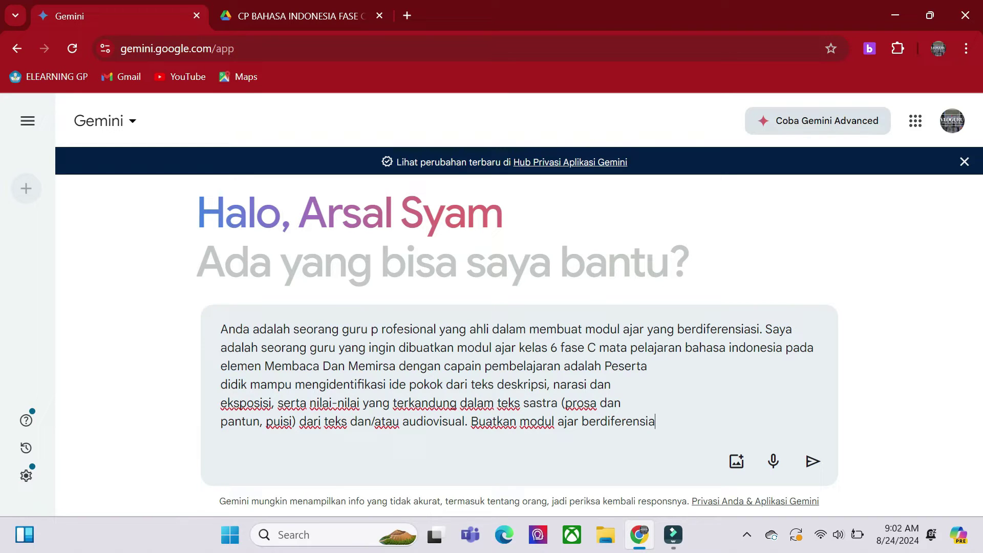
text(si sesuia dengan jenjang)
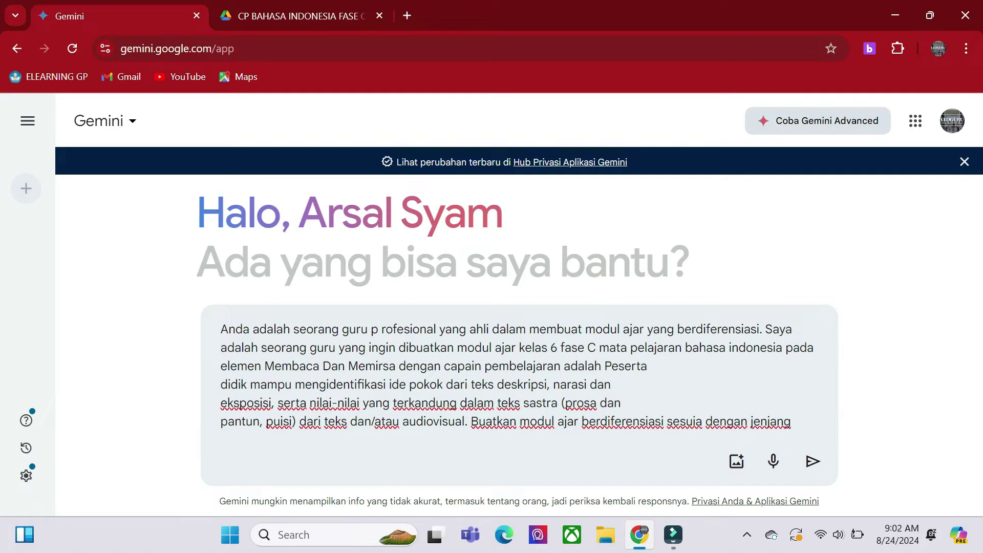
text( kemm)
key(BackSpace)
text(ampuan siswa)
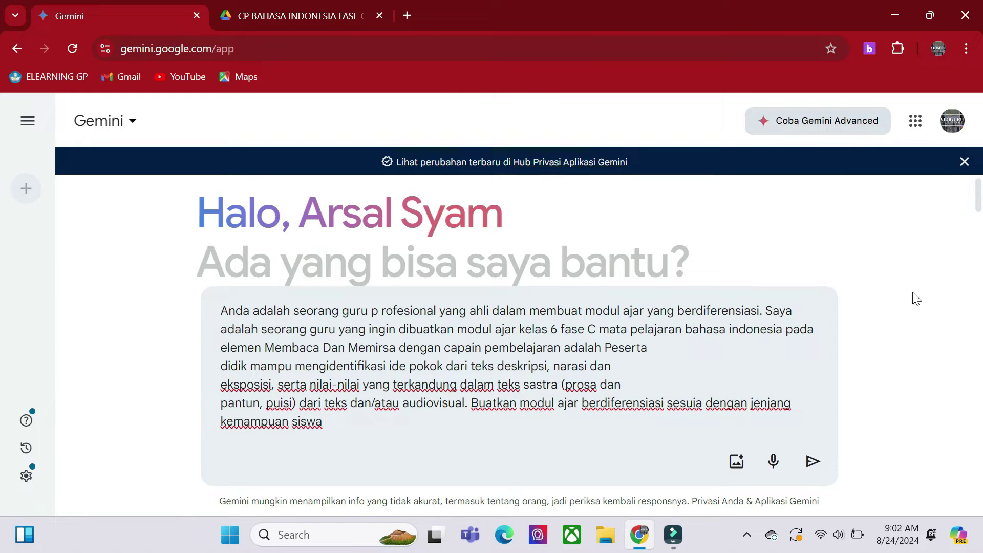
text(tiga )
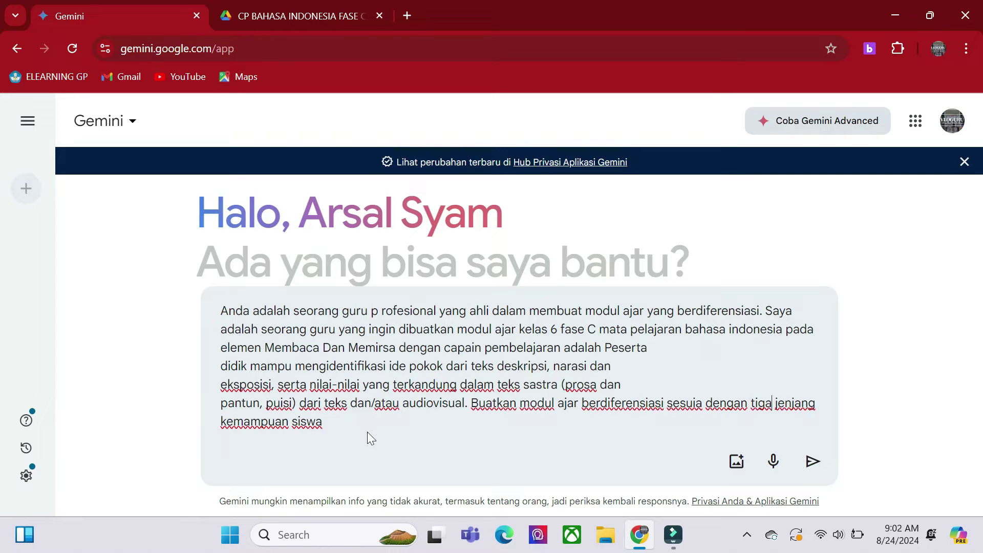
Step: Specify the three ability levels in the prompt by adding "yaitu: perlu intervensi khusus, tingkat dasar, dan mahir!"
text( ya)
text(iut)
key(BackSpace)
key(BackSpace)
text(itu)
text(: perlu)
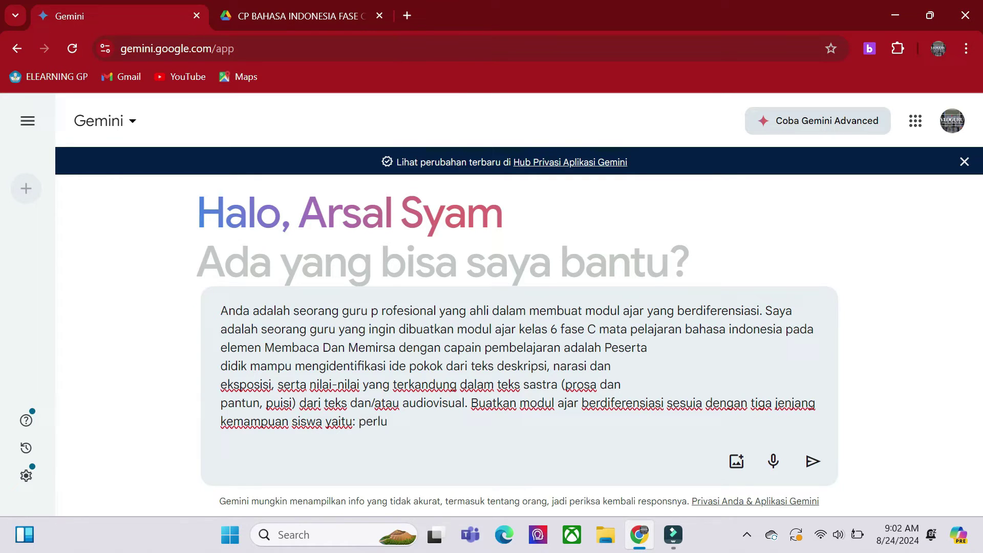
text( intervensi khusu)
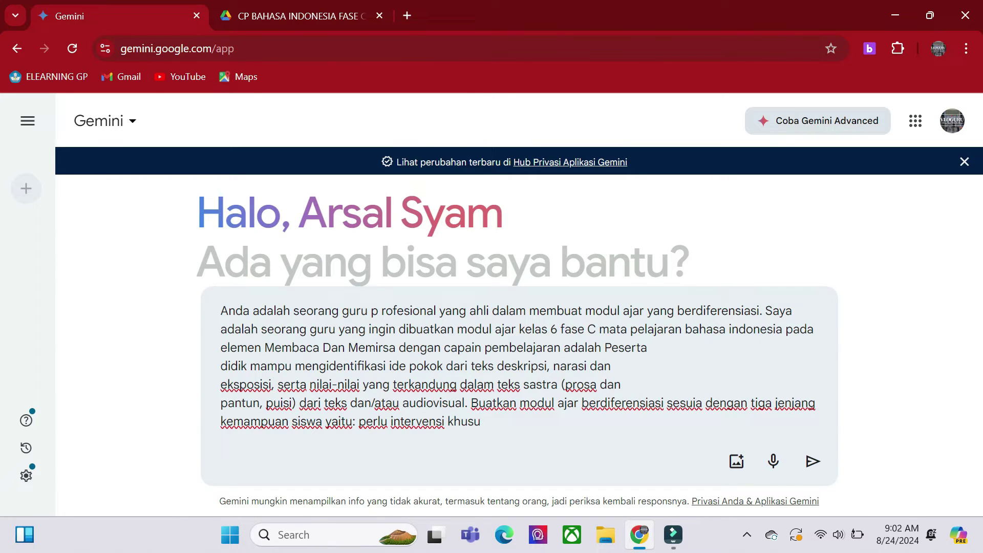
text(s, tingkat dasar, dan ma)
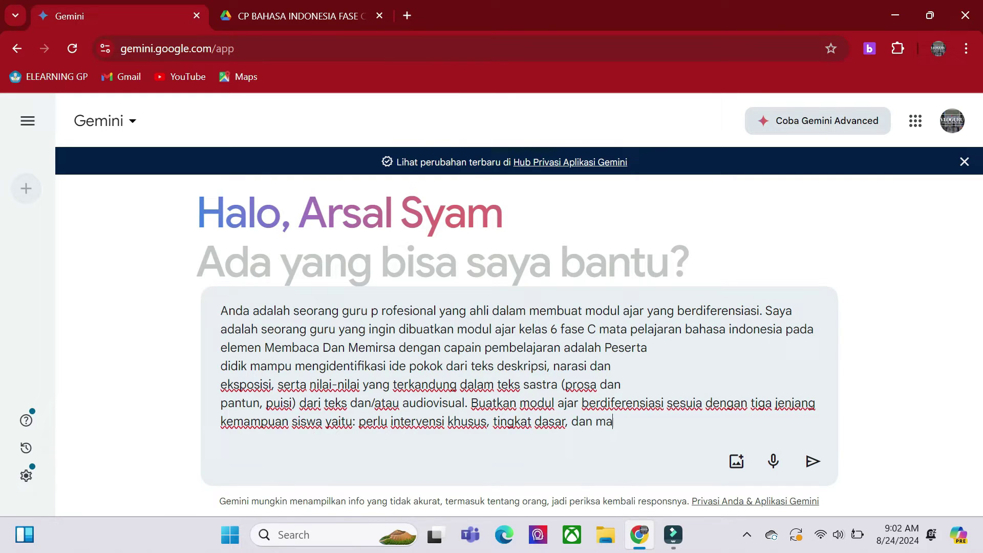
text(hir)
key(BackSpace)
Step: Add "lengkapi dengan media ajar yang berdifersensiasi sesuai jenjang tersebut!" to the prompt and submit it
text(lengkapi dengan media ajarnya)
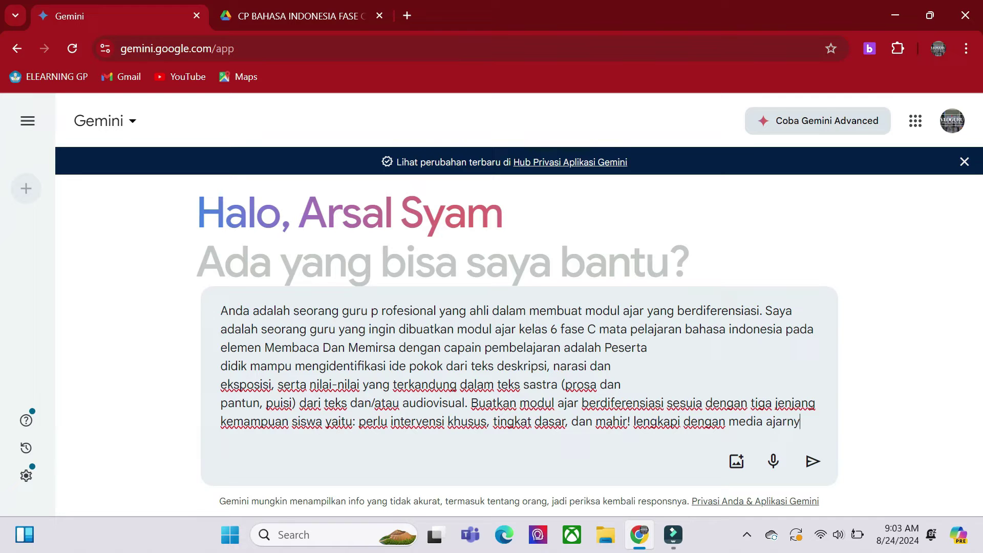
key(BackSpace)
key(BackSpace)
text(yang berd)
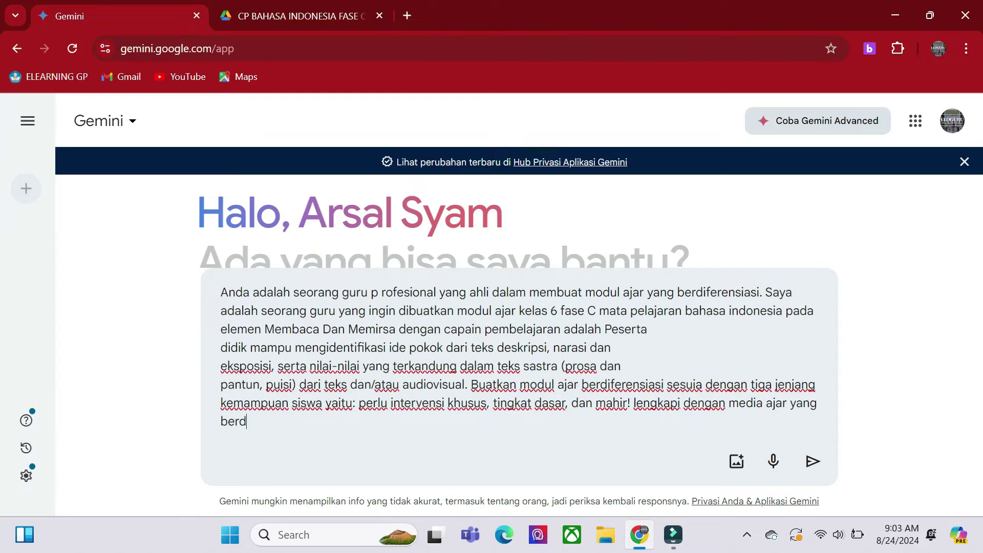
text(ifersensiasi sesuai jen)
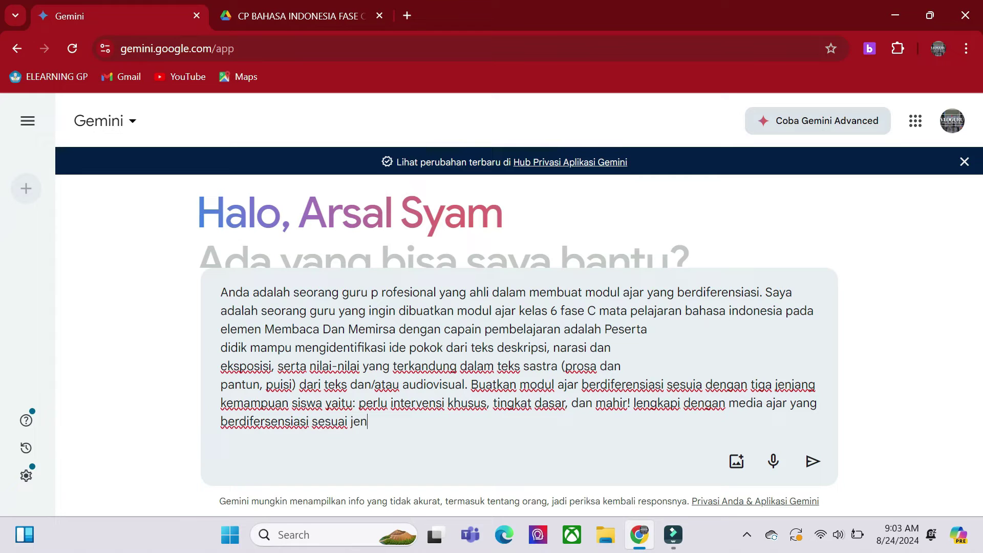
text(jang tersebut!)
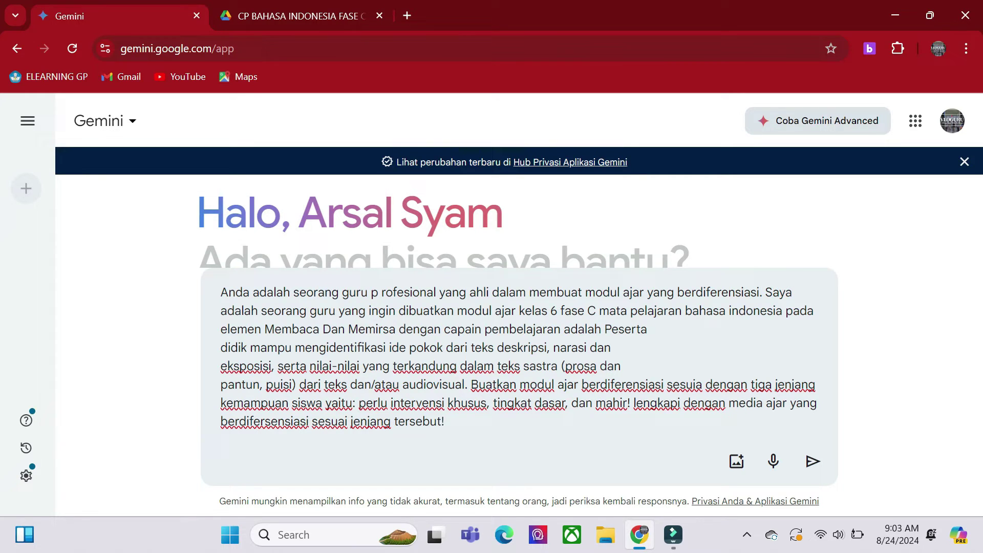
key(Return)
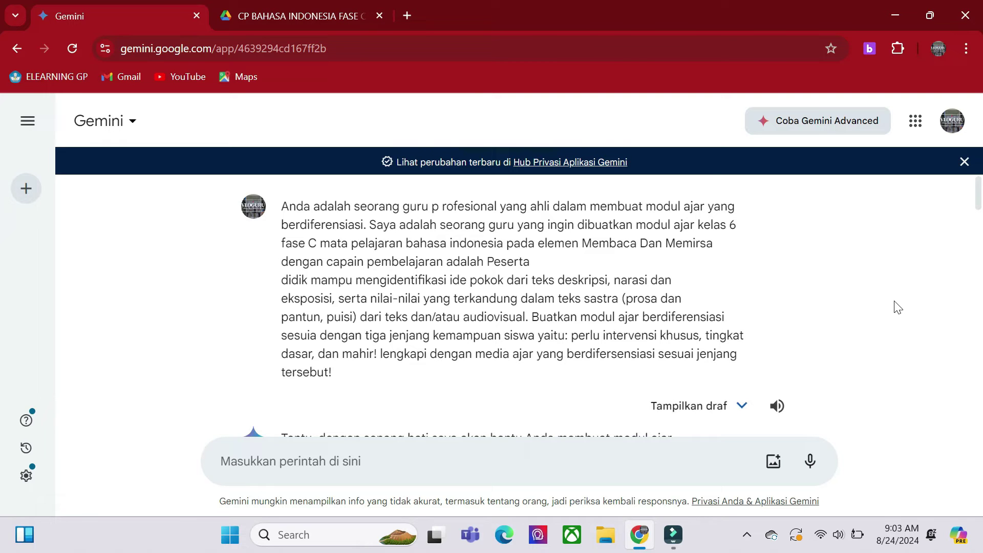
Step: Read the generated module's Tujuan Pembelajaran, Materi Pembelajaran and the Pendahuluan of Pertemuan 1
scroll(819, 313, down, 4)
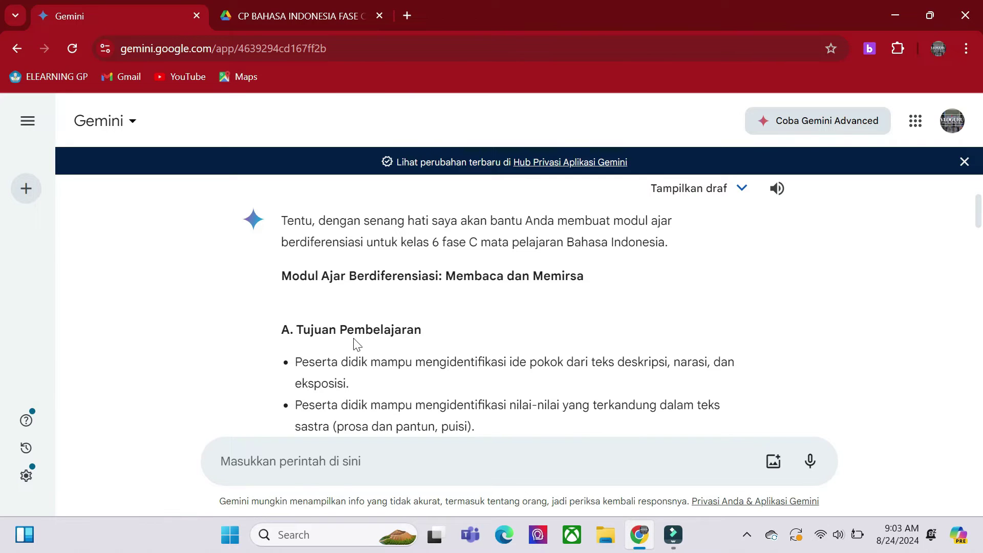
scroll(358, 345, down, 2)
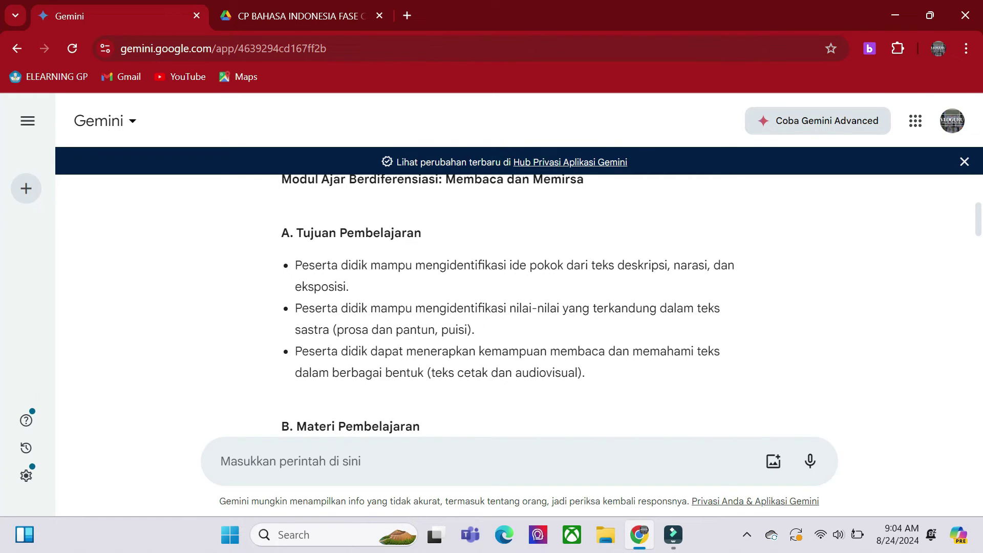
scroll(469, 378, down, 4)
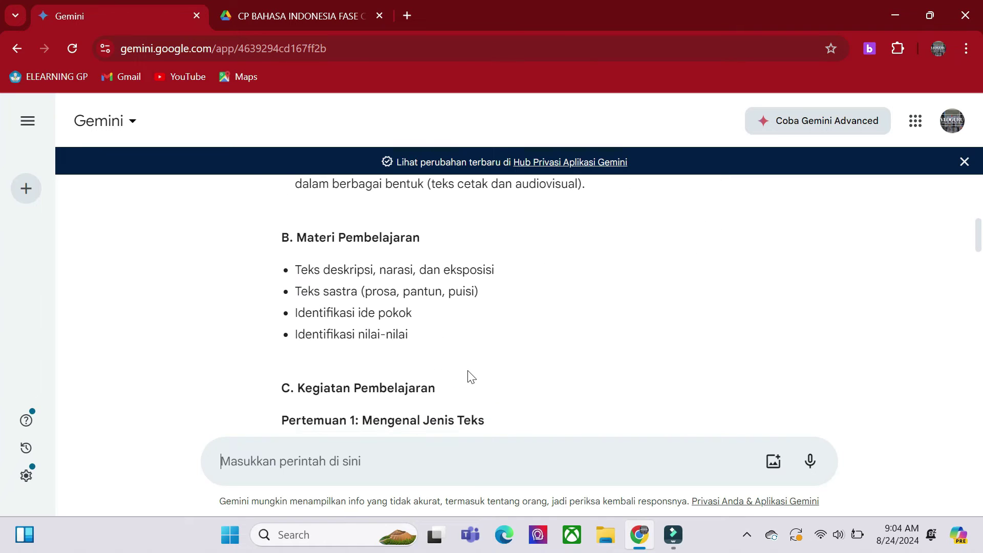
scroll(471, 377, down, 1)
scroll(468, 377, down, 3)
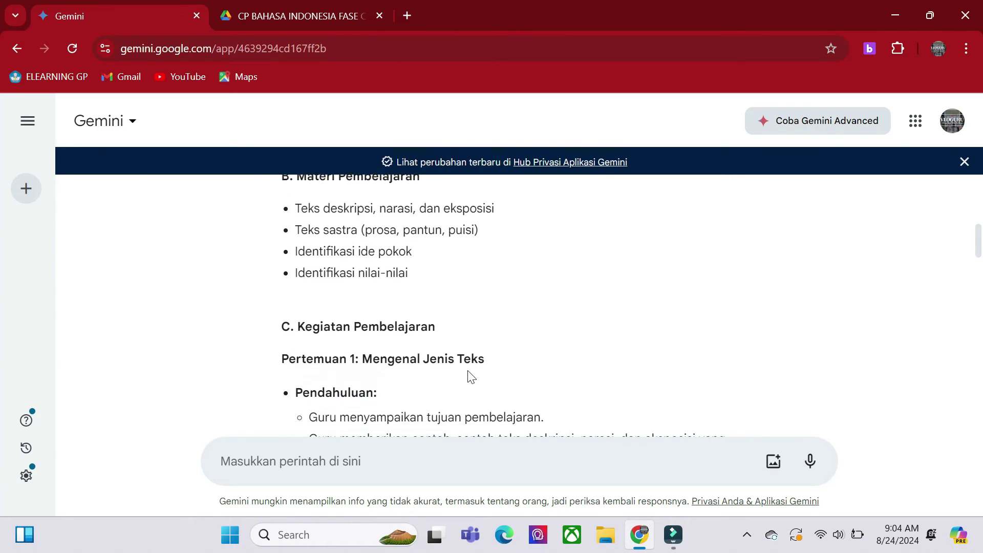
scroll(469, 378, down, 1)
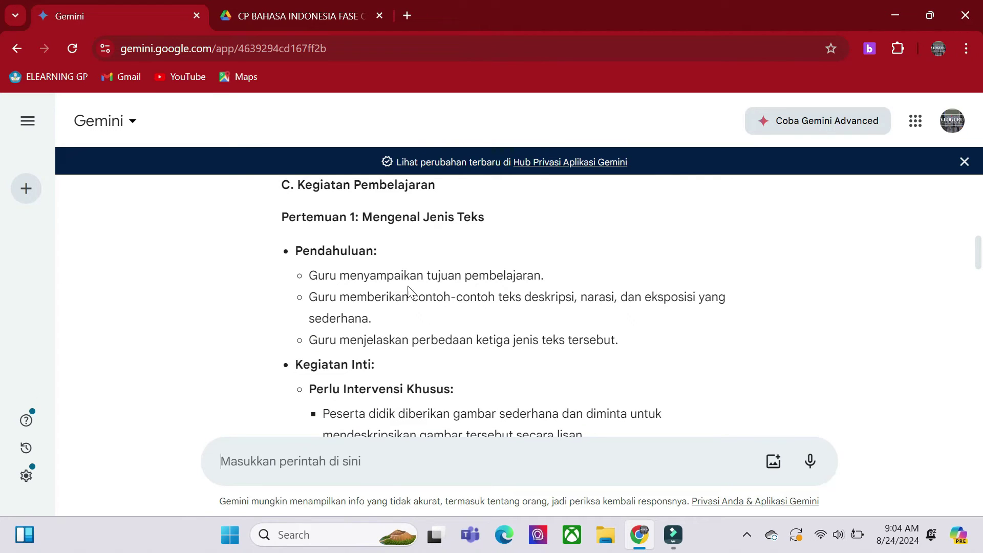
scroll(408, 292, down, 2)
scroll(407, 292, up, 2)
scroll(407, 293, down, 2)
Step: Examine the Kegiatan Inti of Pertemuan 1 for the Perlu Intervensi Khusus, Tingkat Dasar and Mahir levels
drag(275, 241, 380, 274)
click(364, 273)
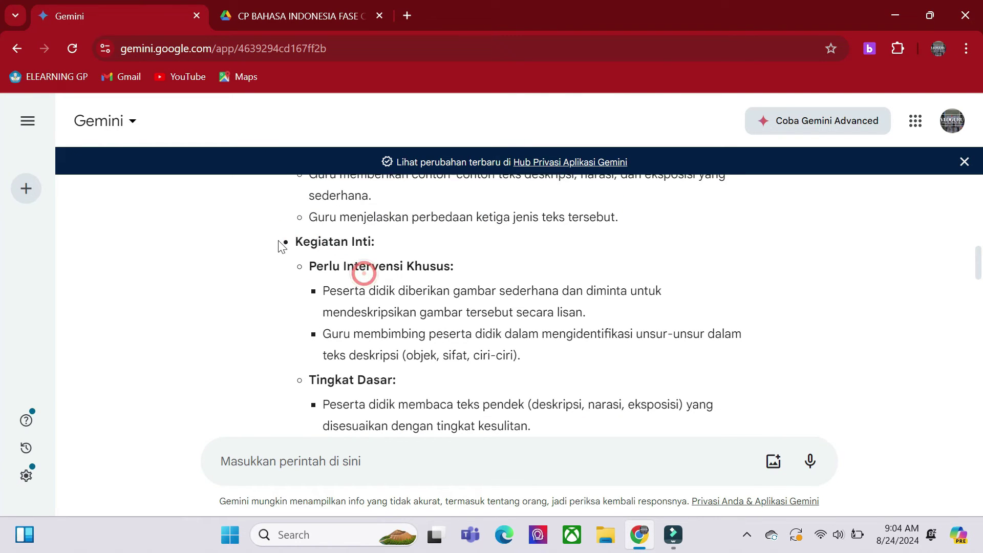
drag(274, 241, 379, 269)
click(411, 256)
click(283, 253)
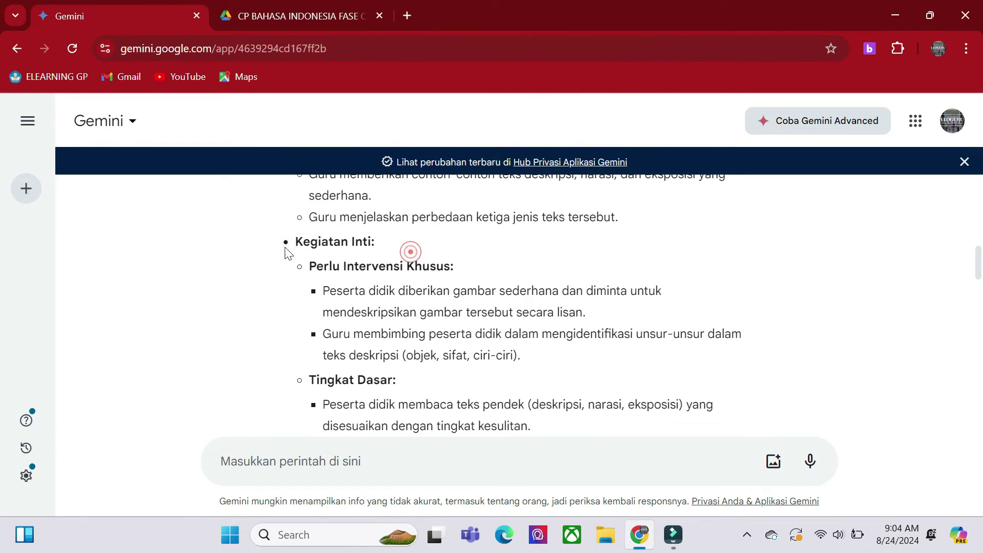
drag(274, 243, 295, 326)
click(295, 326)
click(296, 322)
scroll(376, 345, down, 2)
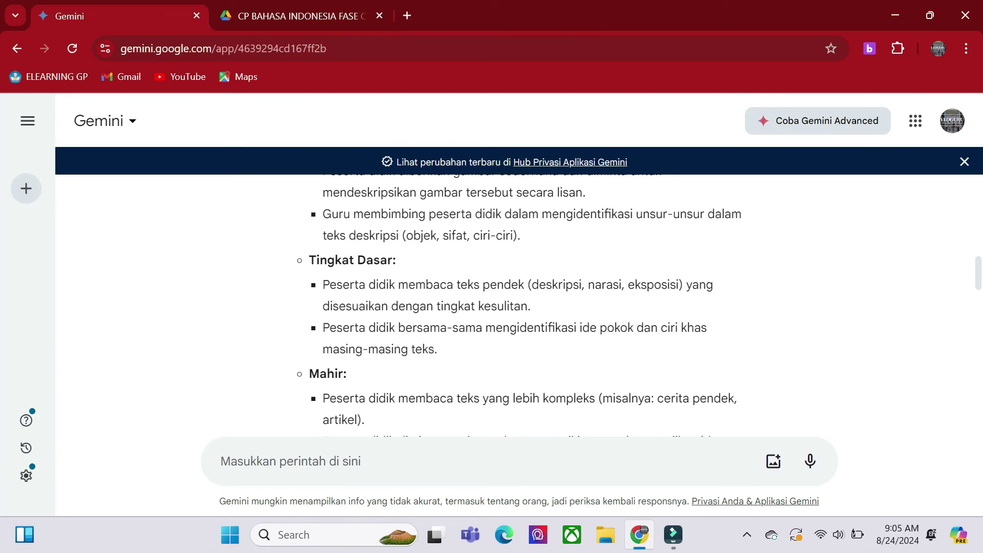
scroll(382, 368, down, 1)
scroll(381, 368, down, 2)
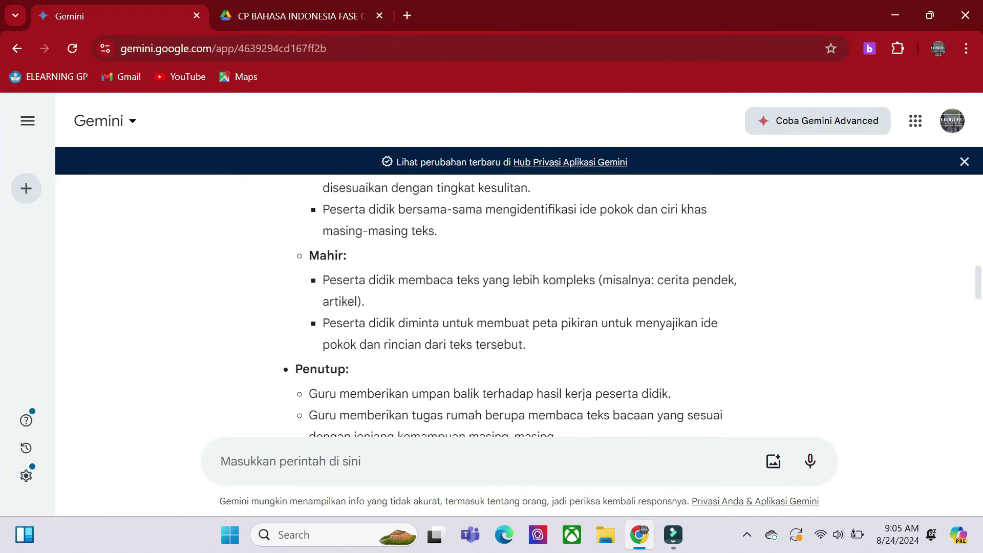
scroll(432, 350, up, 5)
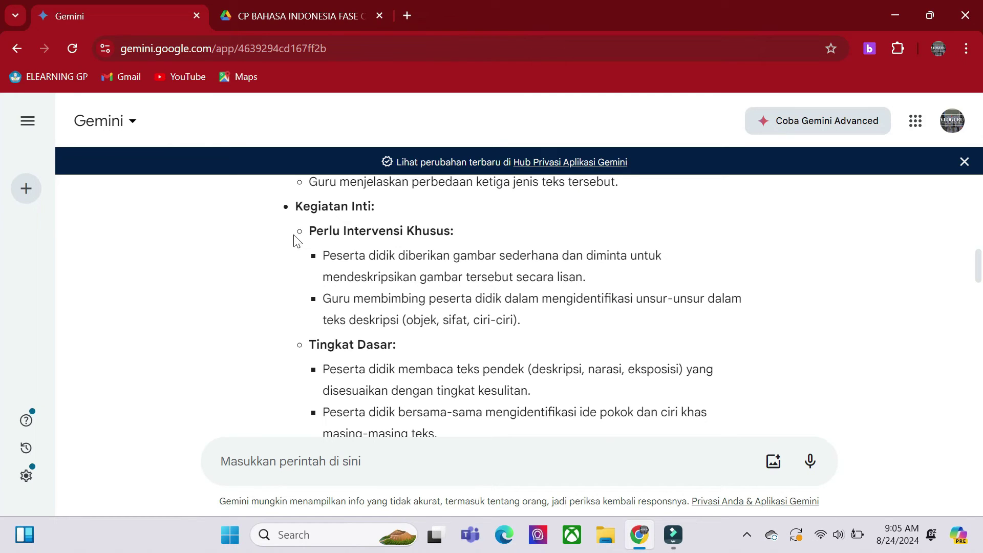
drag(316, 231, 646, 415)
click(355, 305)
scroll(356, 306, down, 4)
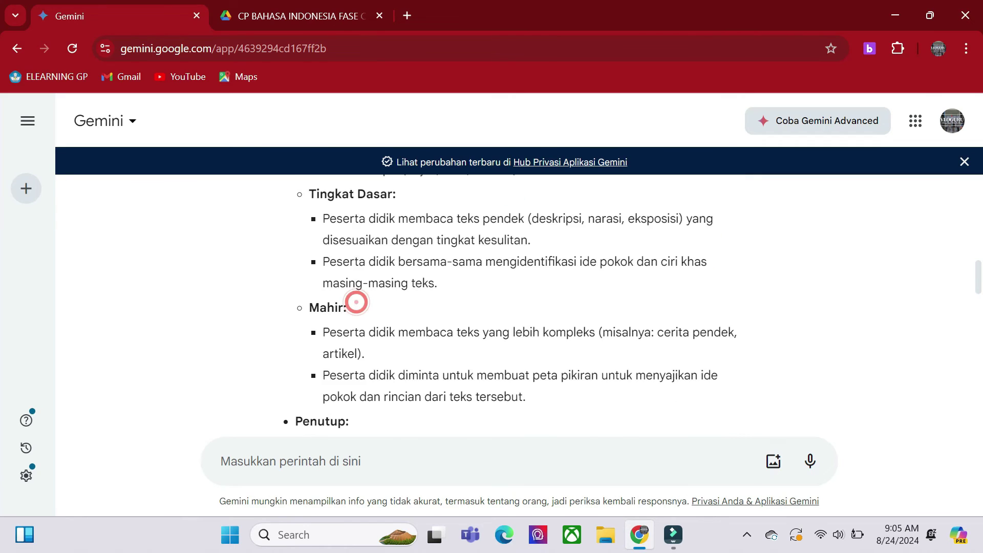
Step: Review the rest of the Kegiatan Pembelajaran section from the Mahir activities of Pertemuan 1 through to Media Ajar
scroll(357, 302, down, 1)
scroll(356, 303, up, 1)
scroll(357, 302, down, 1)
scroll(505, 303, down, 1)
scroll(505, 303, down, 2)
scroll(504, 302, up, 3)
scroll(504, 302, down, 4)
scroll(504, 302, down, 1)
scroll(400, 224, down, 1)
scroll(353, 341, down, 9)
scroll(352, 341, up, 1)
scroll(354, 342, up, 1)
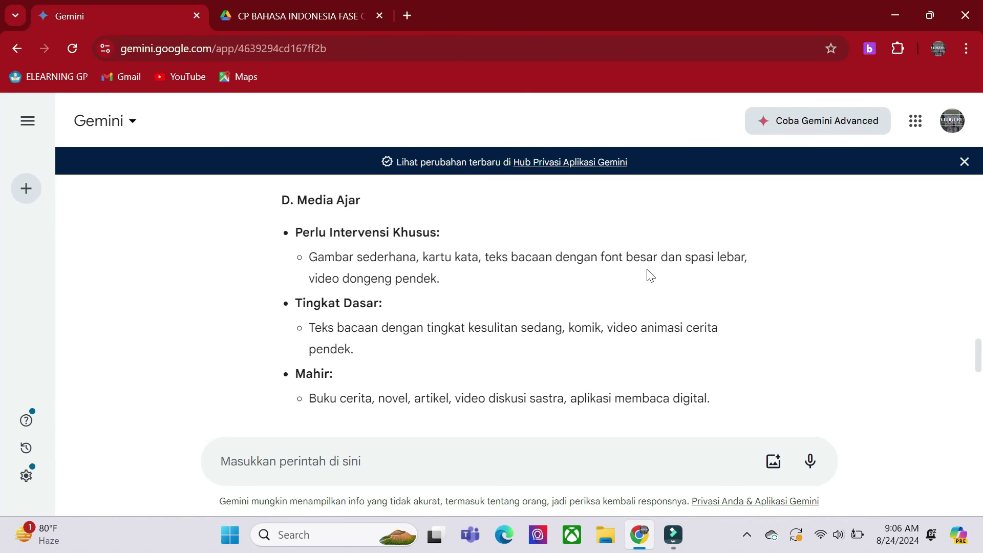
Step: Examine the Media Ajar suggested for each of the three ability levels
drag(359, 257, 454, 283)
click(375, 302)
drag(295, 302, 630, 349)
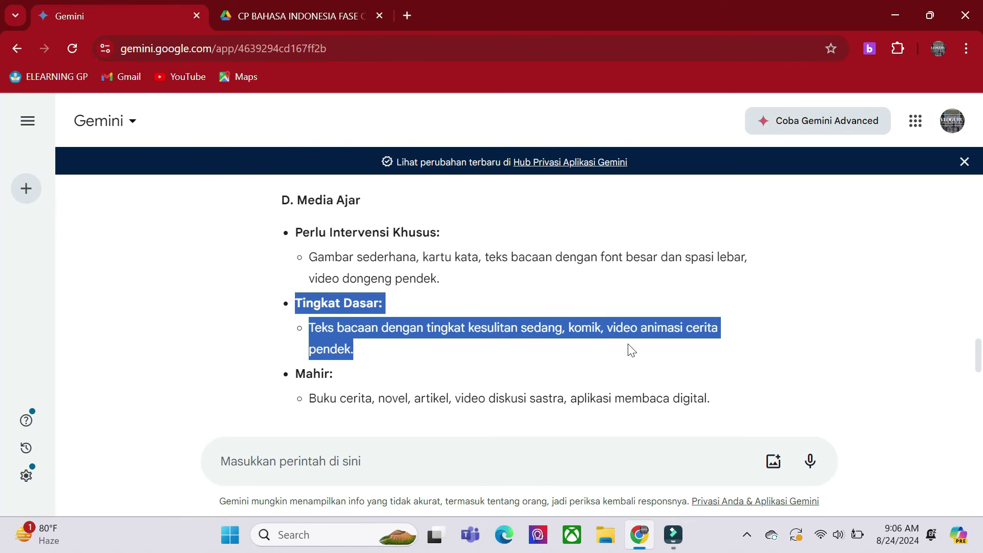
click(363, 338)
drag(295, 374, 716, 410)
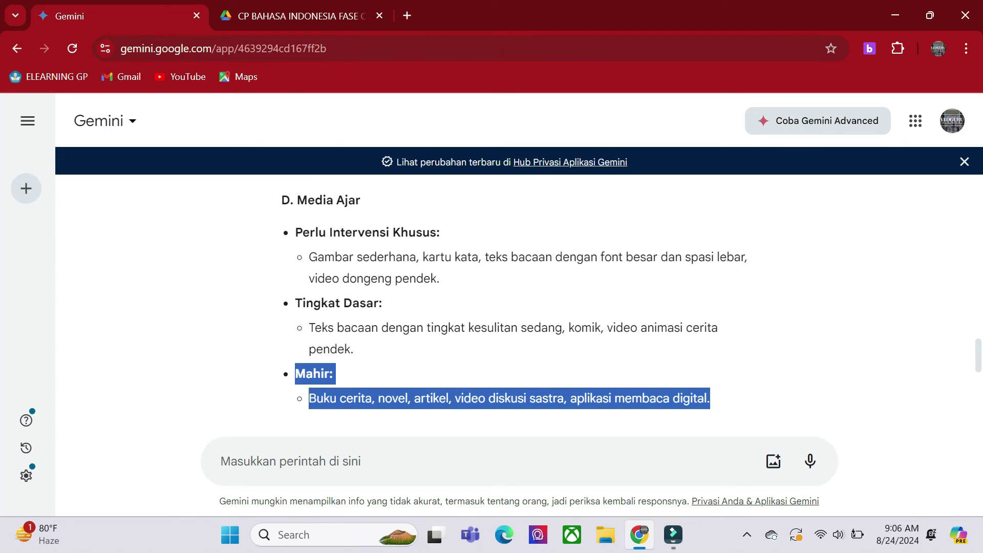
click(272, 254)
Step: Review the Penilaian, Catatan and Differensiasi sections, including the Proses and Produk points, through to the response's closing questions
scroll(272, 254, down, 1)
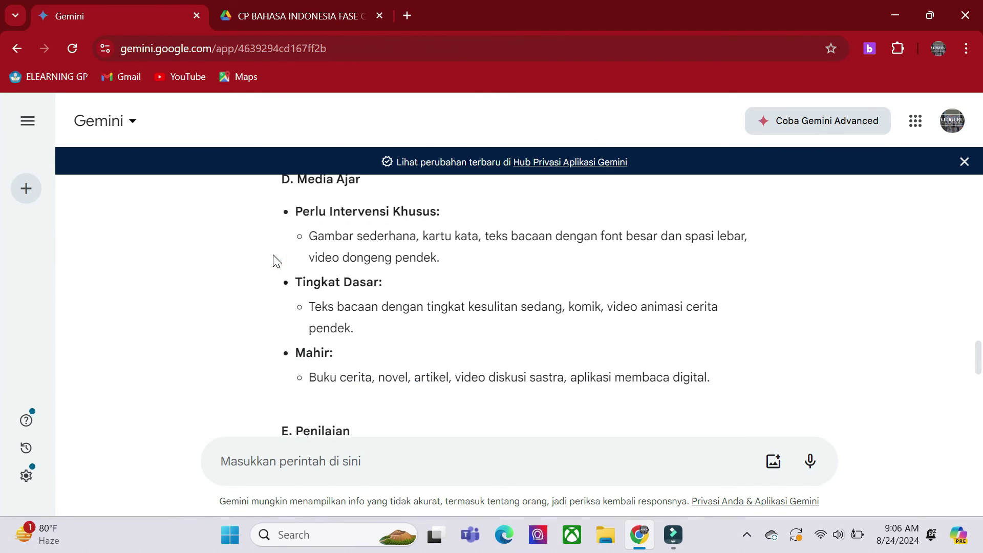
scroll(273, 255, down, 1)
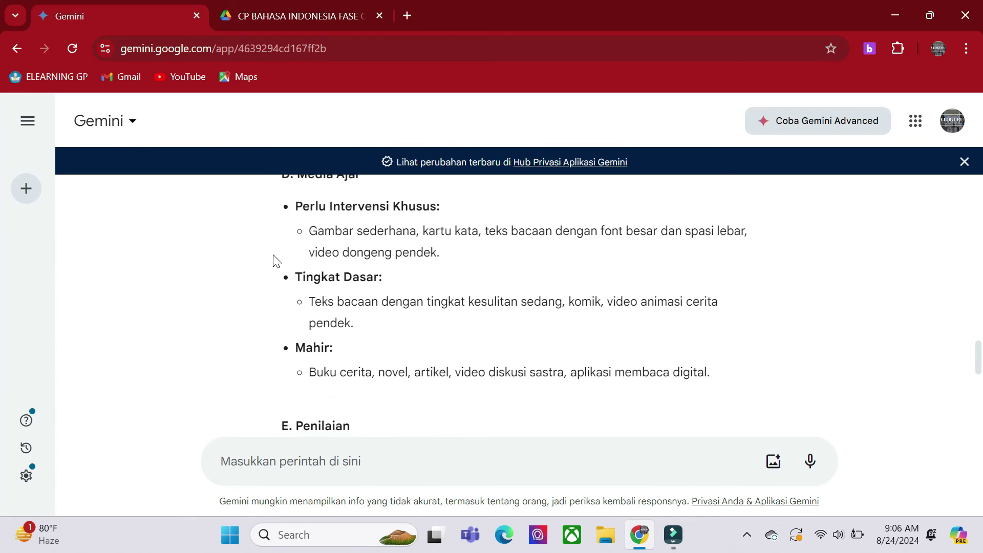
scroll(272, 255, down, 5)
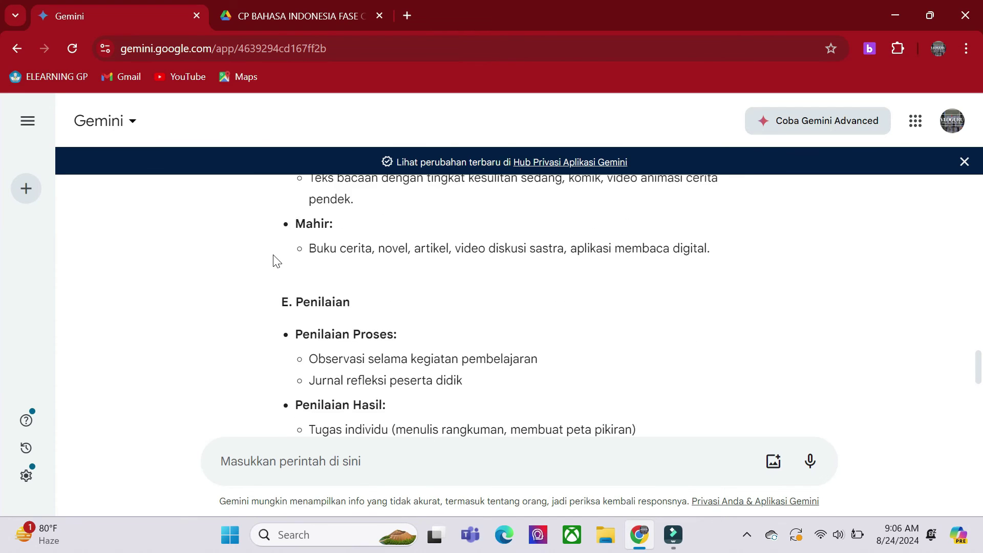
scroll(275, 260, down, 5)
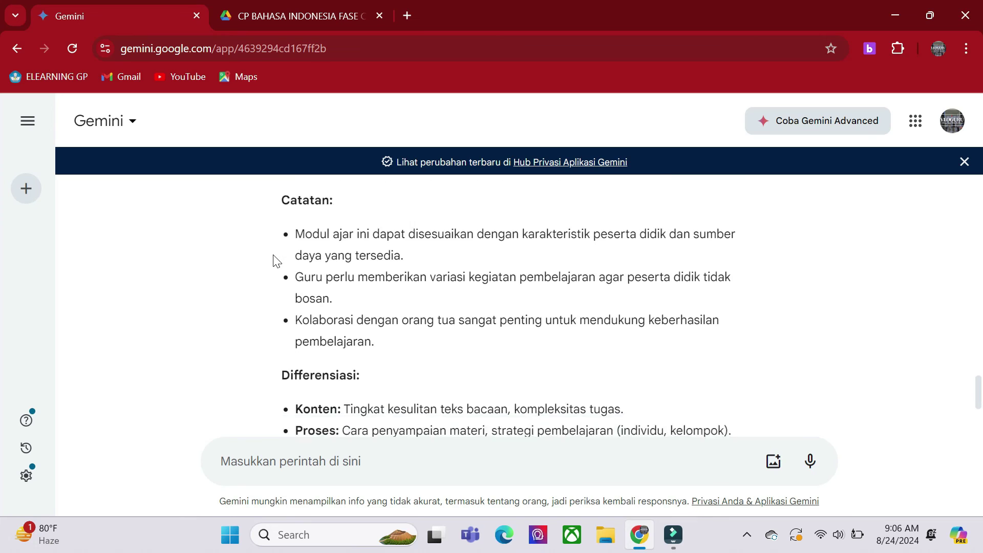
scroll(275, 260, down, 1)
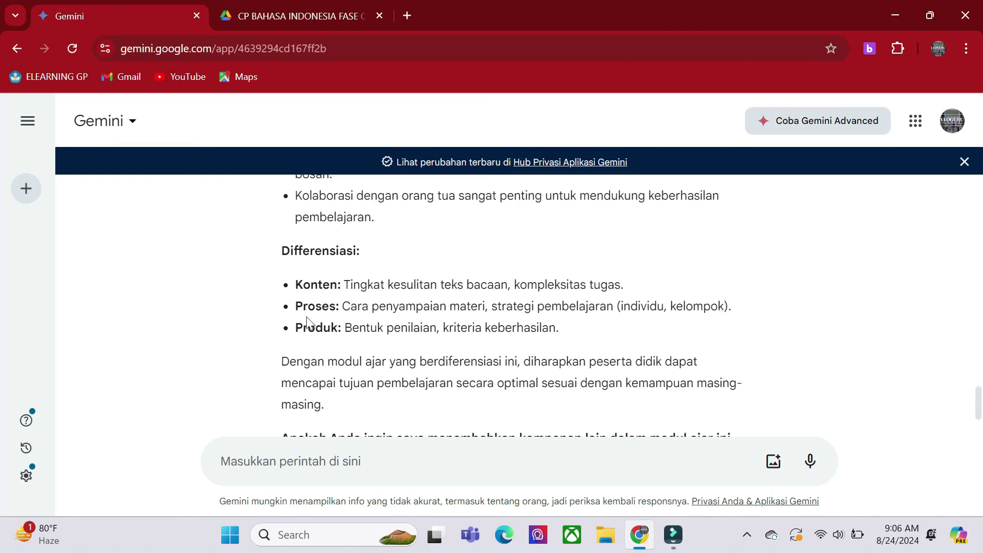
drag(296, 311, 460, 308)
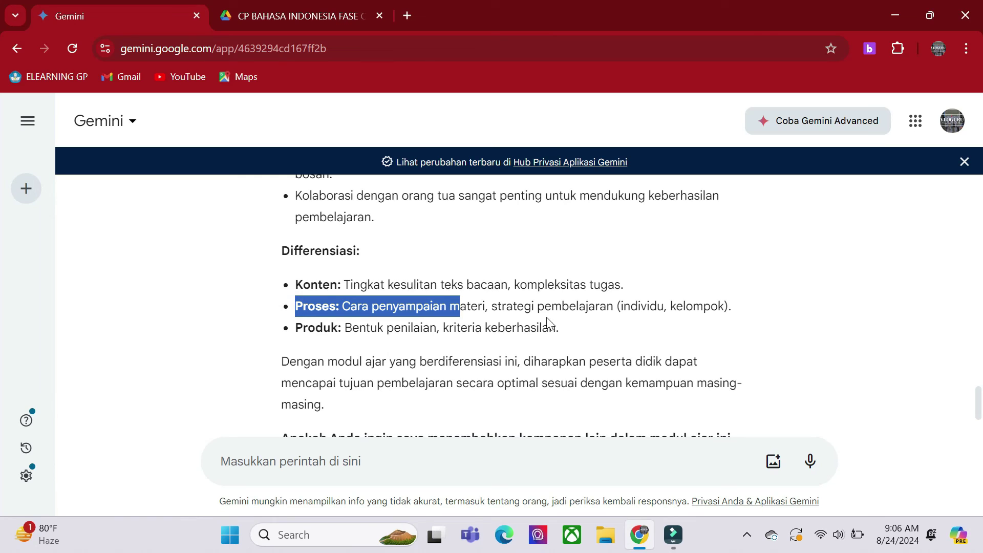
click(294, 331)
drag(294, 330, 567, 333)
scroll(573, 338, down, 1)
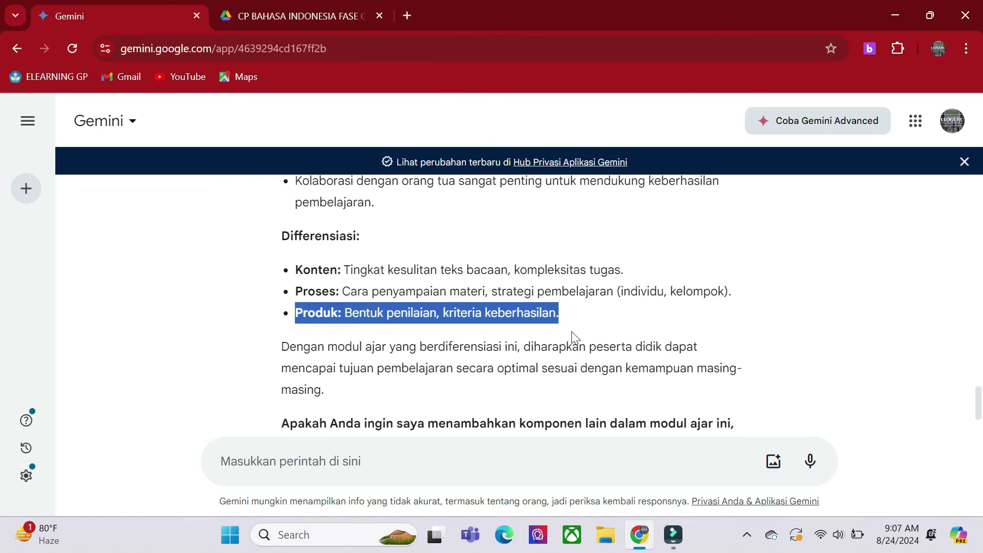
scroll(574, 338, down, 3)
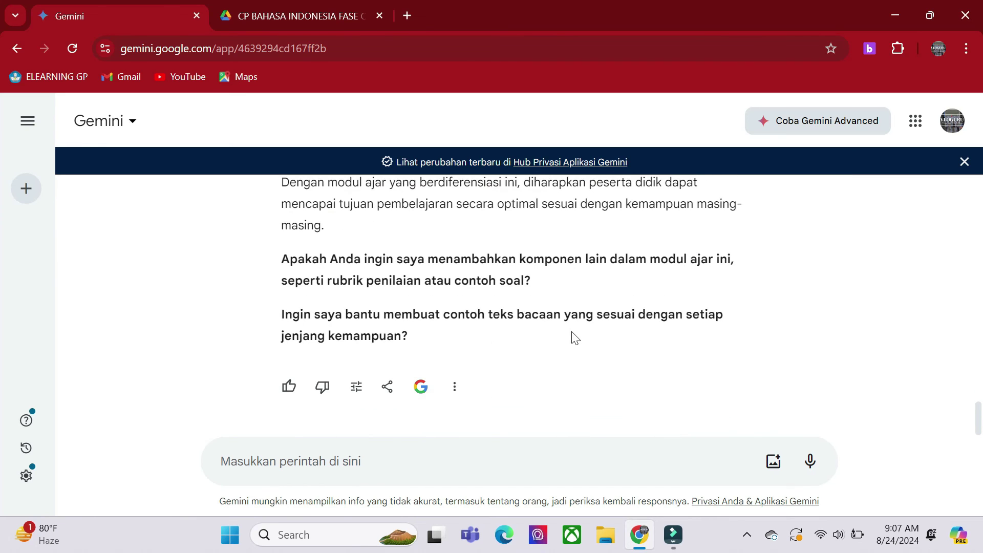
Step: Look back through the generated module from its closing questions past Pertemuan 2 and 1, and reread the original prompt and the response's opening
scroll(574, 338, up, 10)
scroll(574, 338, up, 4)
scroll(575, 338, up, 12)
scroll(573, 335, up, 1)
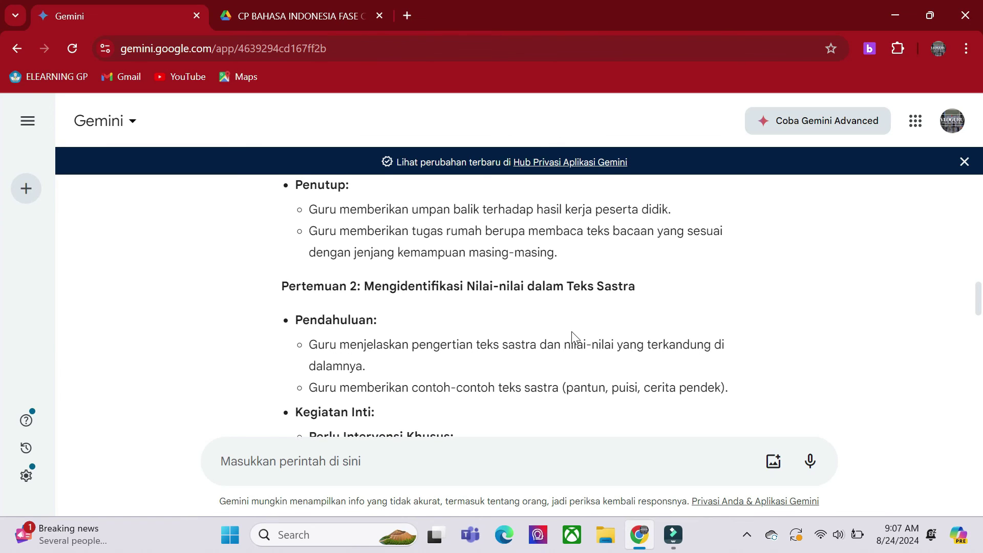
scroll(571, 331, up, 2)
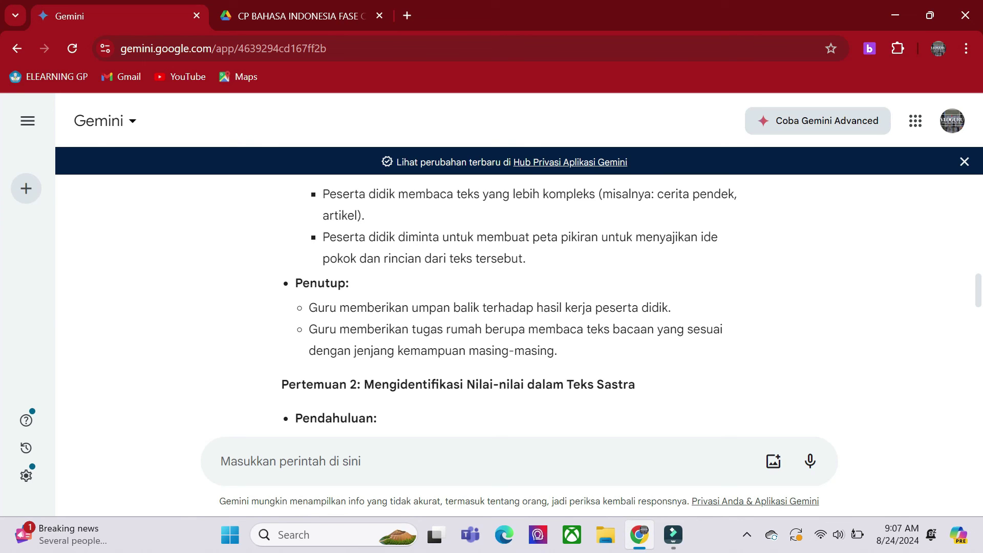
scroll(580, 292, up, 10)
scroll(580, 292, up, 10)
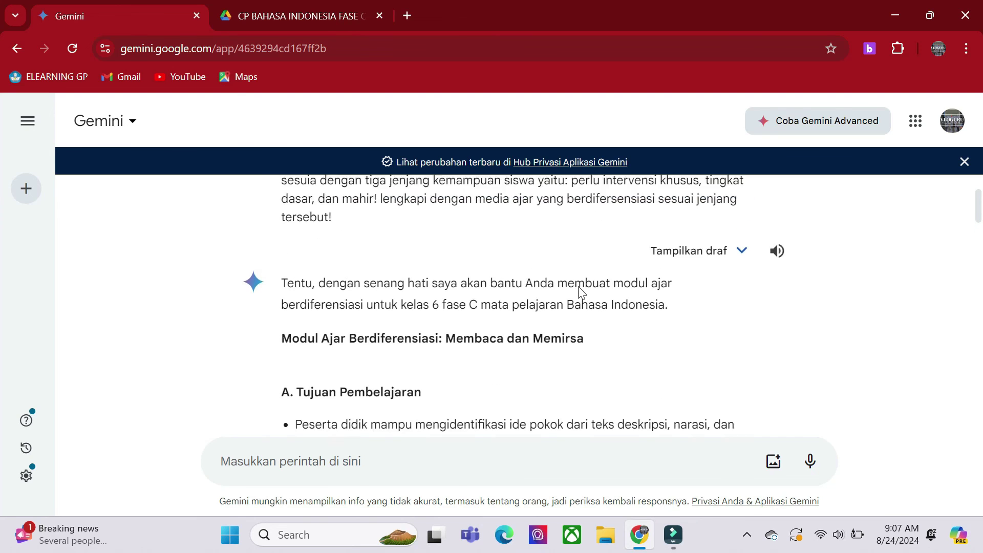
scroll(581, 292, up, 3)
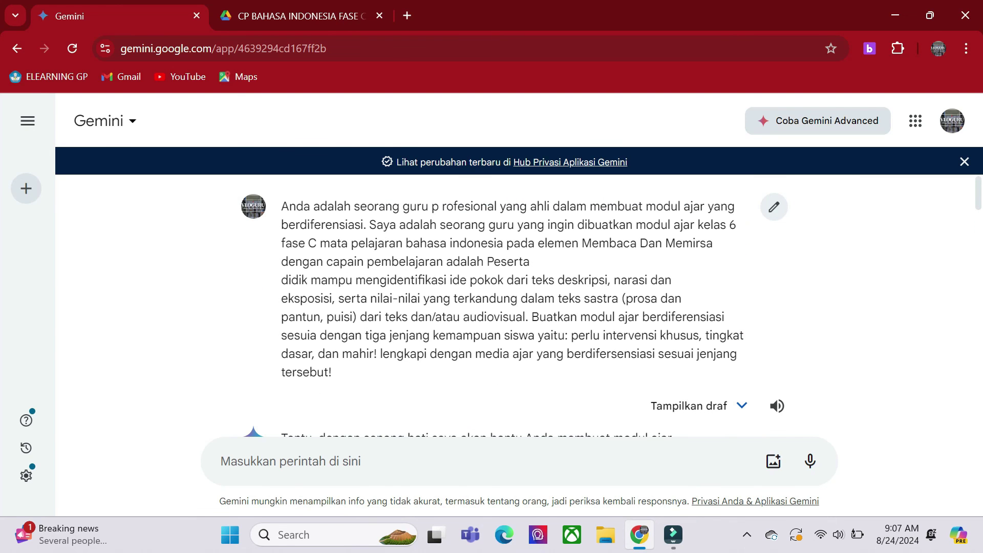
scroll(514, 305, down, 1)
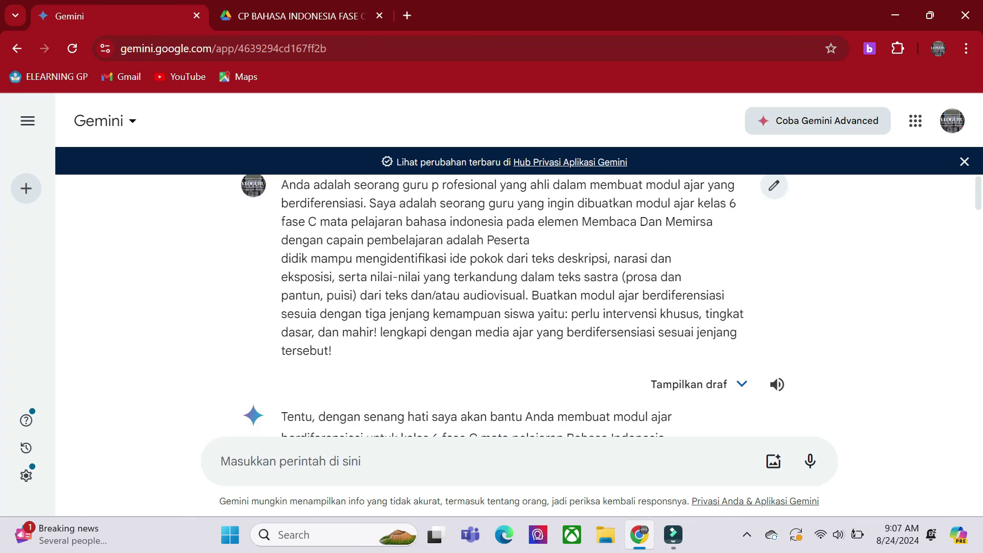
scroll(512, 307, down, 2)
scroll(512, 308, up, 2)
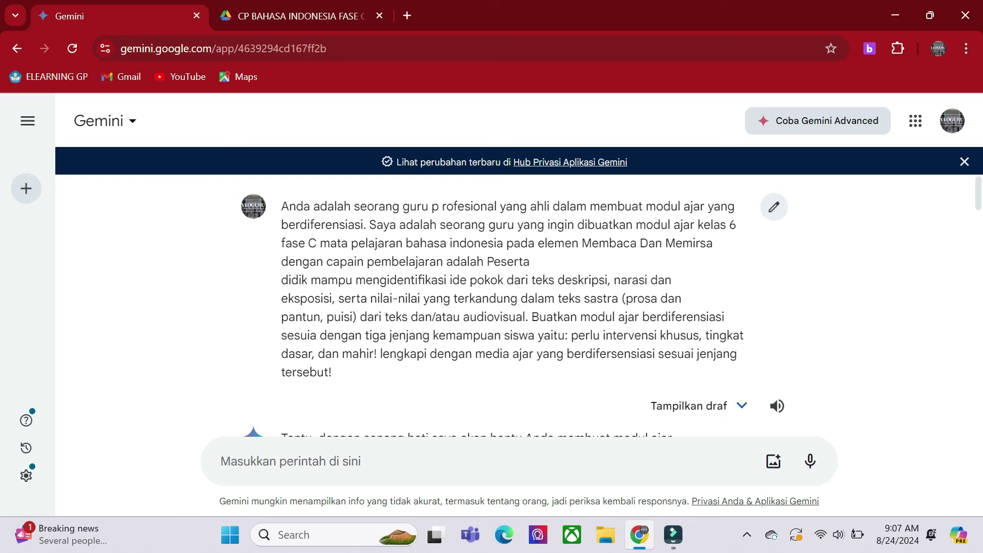
scroll(514, 307, down, 2)
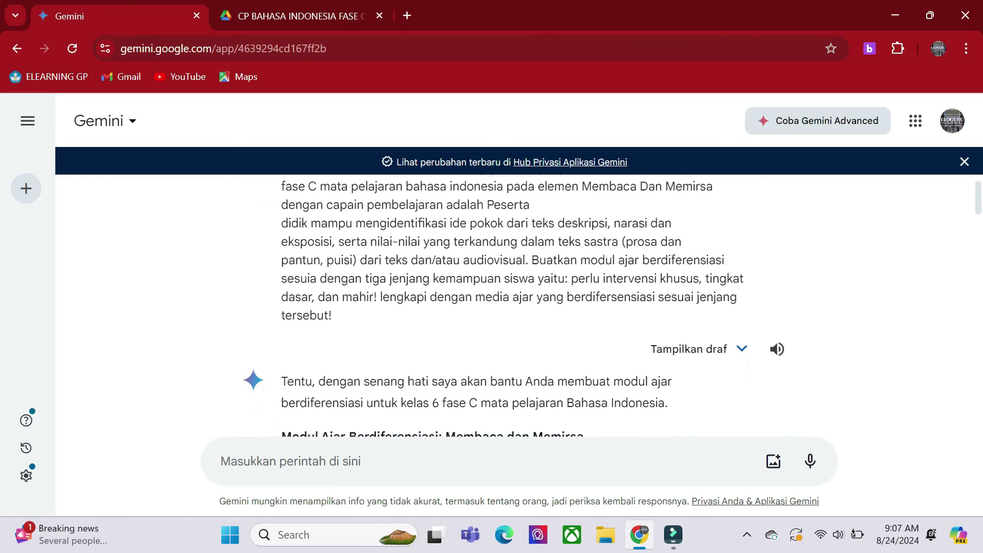